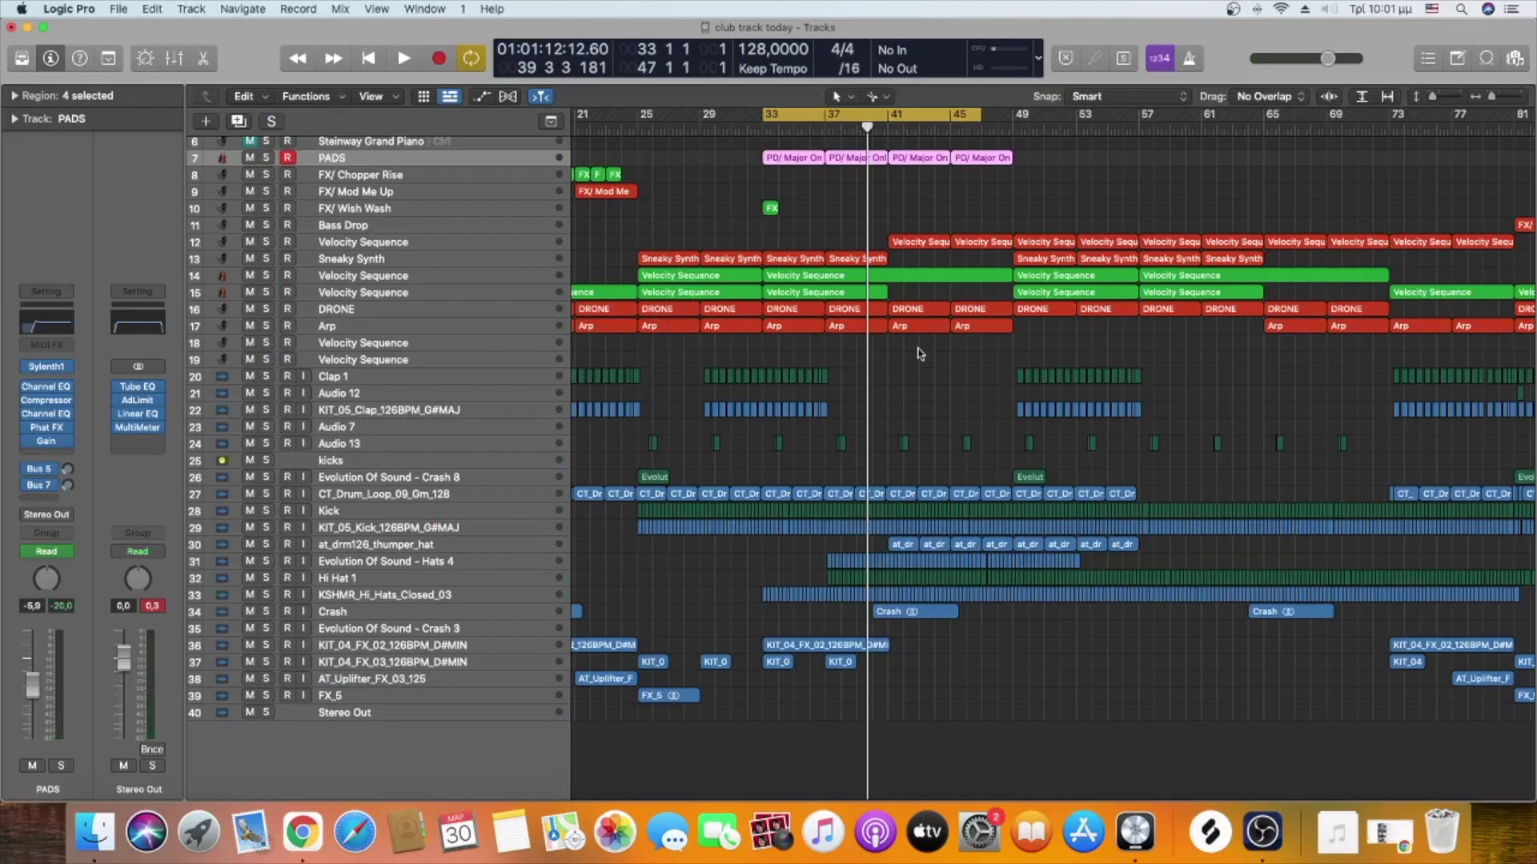
# Select the Stereo Out track and bypass all of its mastering plug-ins
pyautogui.press('super+Down')
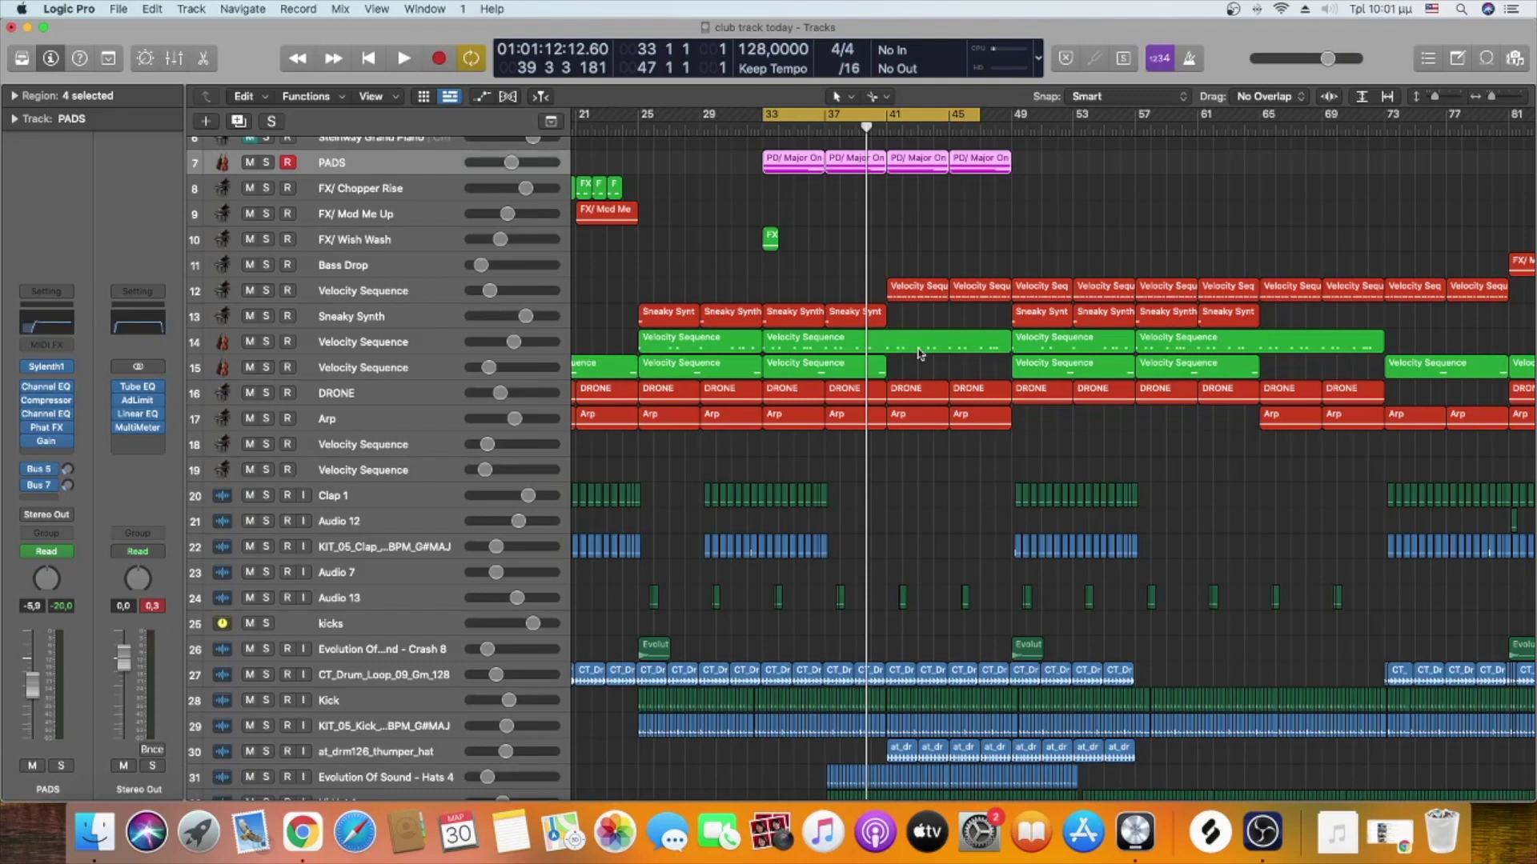
pyautogui.press('super+Right')
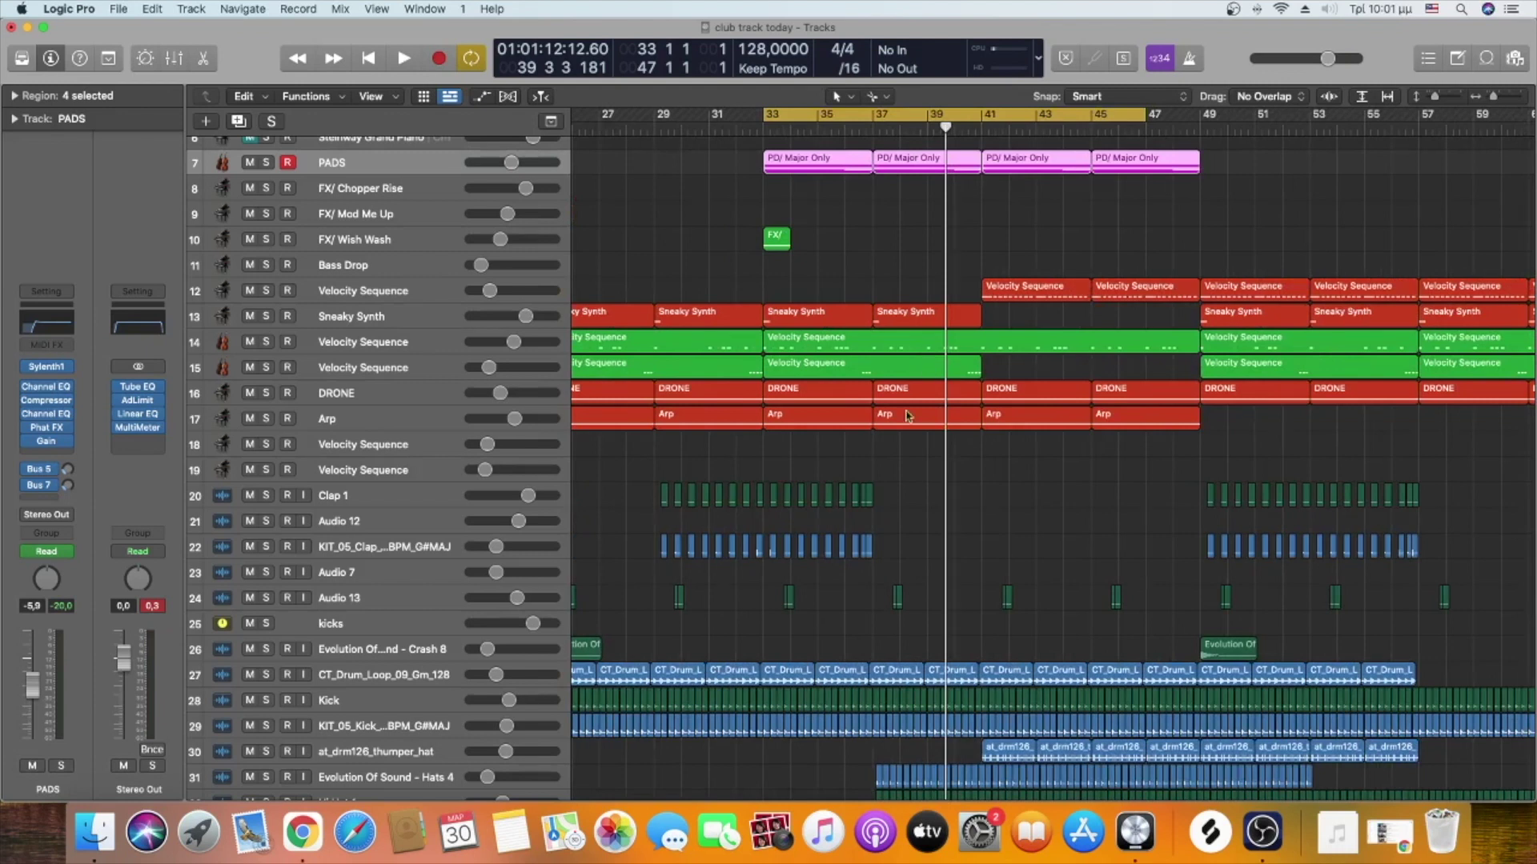
pyautogui.scroll(-10, 908, 416)
pyautogui.click(464, 708)
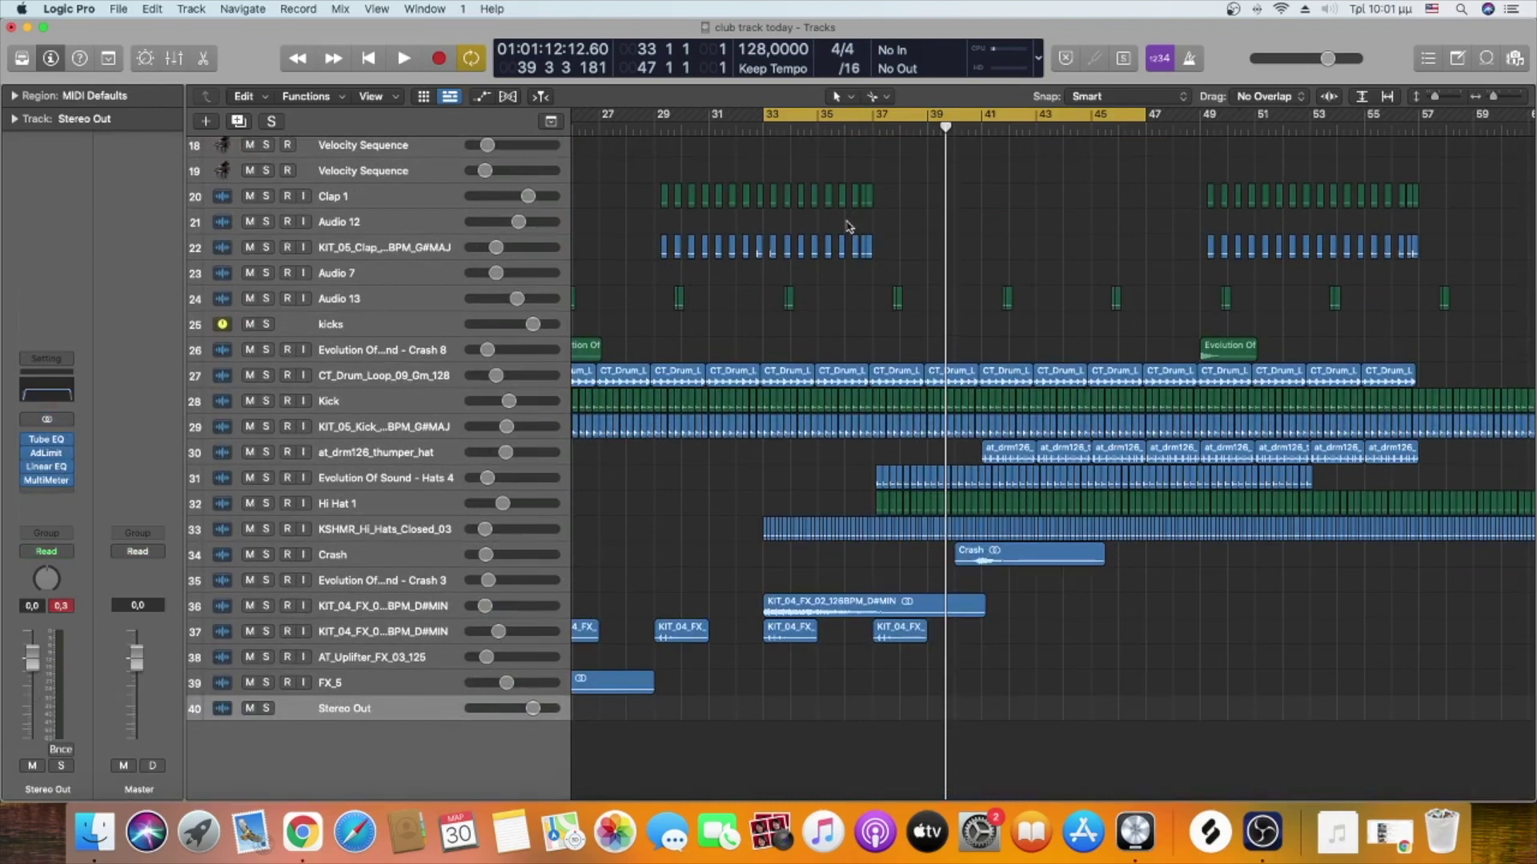
pyautogui.keyDown('alt'); pyautogui.click(25, 441); pyautogui.keyUp('alt')
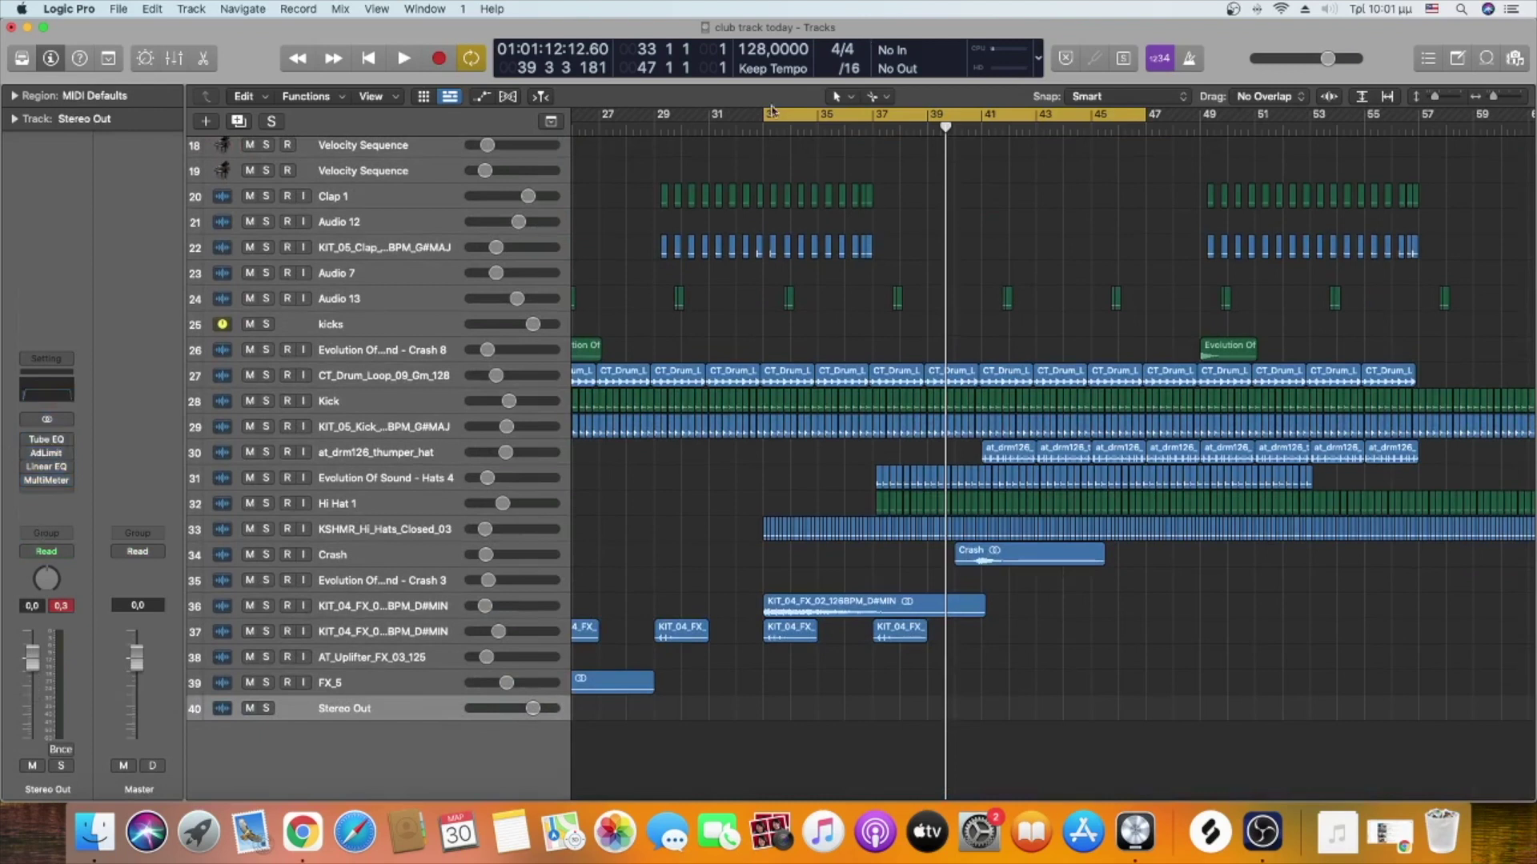
pyautogui.moveTo(764, 119); pyautogui.dragTo(654, 145)
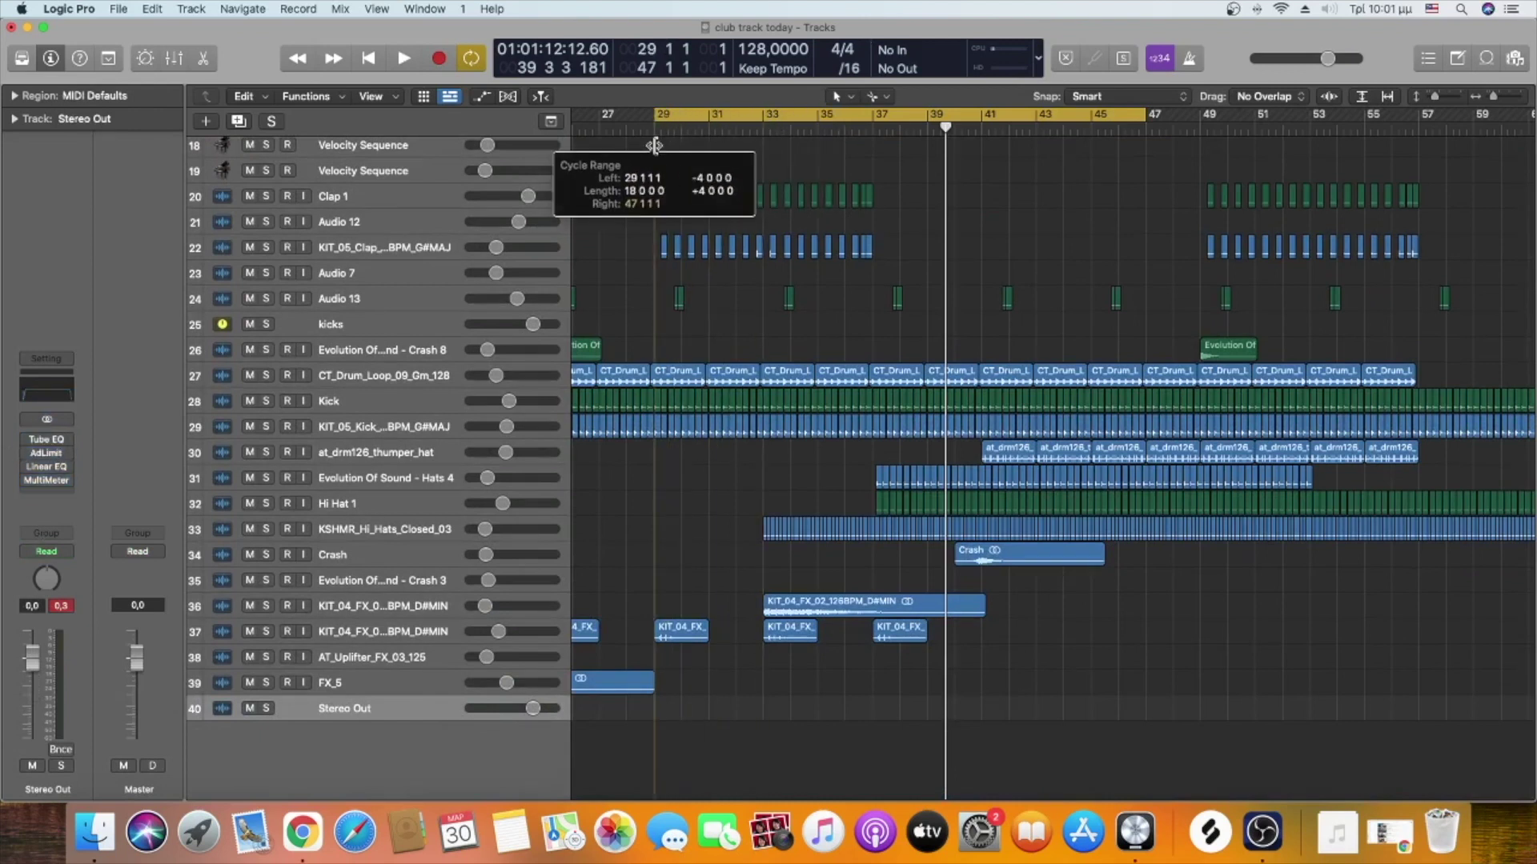
pyautogui.press('super+Up')
pyautogui.press('super+Up')
pyautogui.press('super+Up')
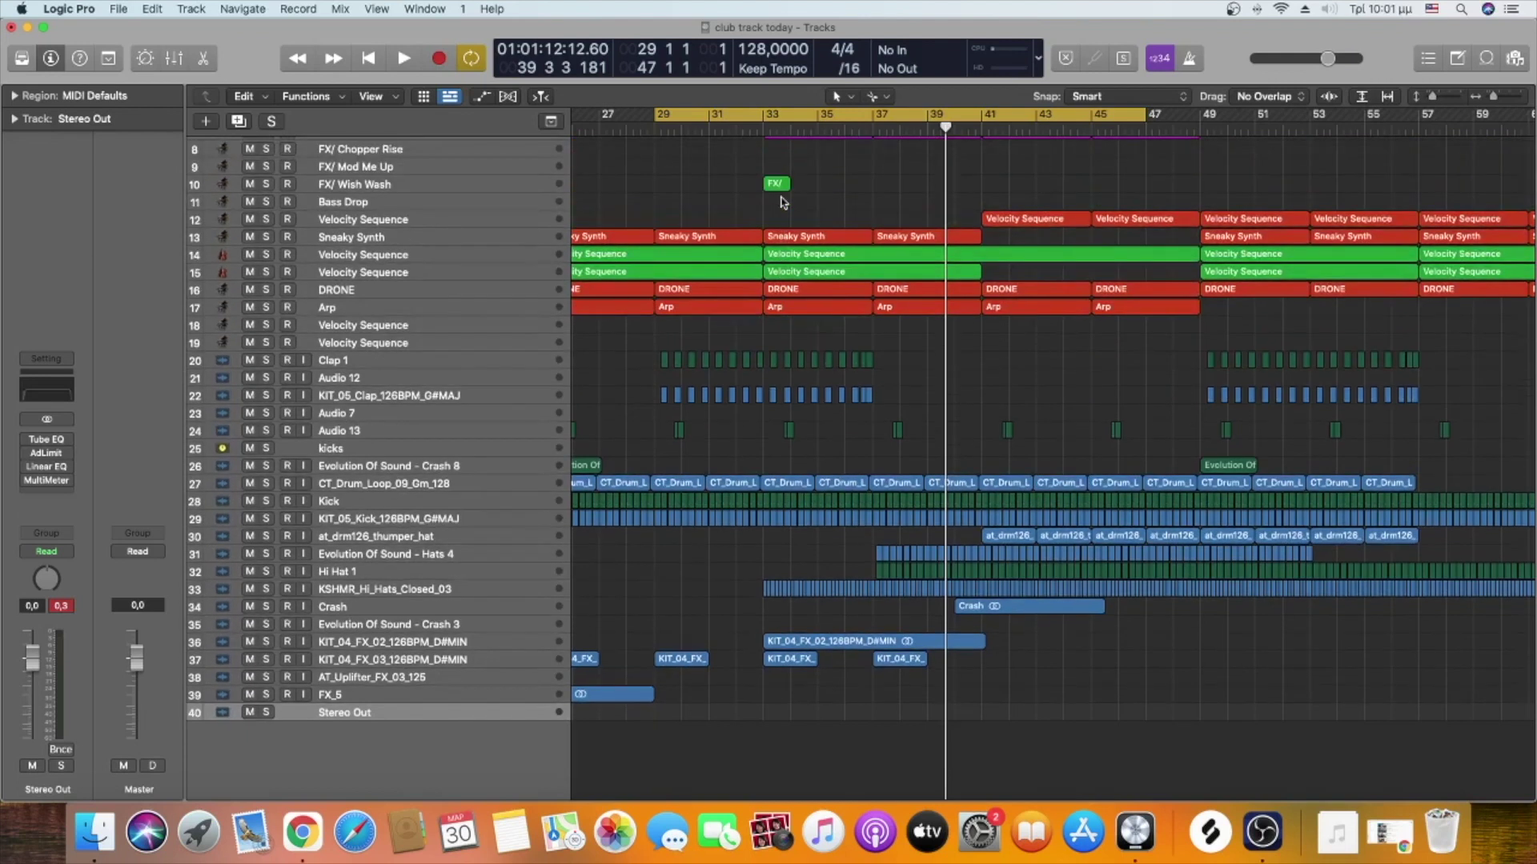
pyautogui.moveTo(654, 119); pyautogui.dragTo(765, 120)
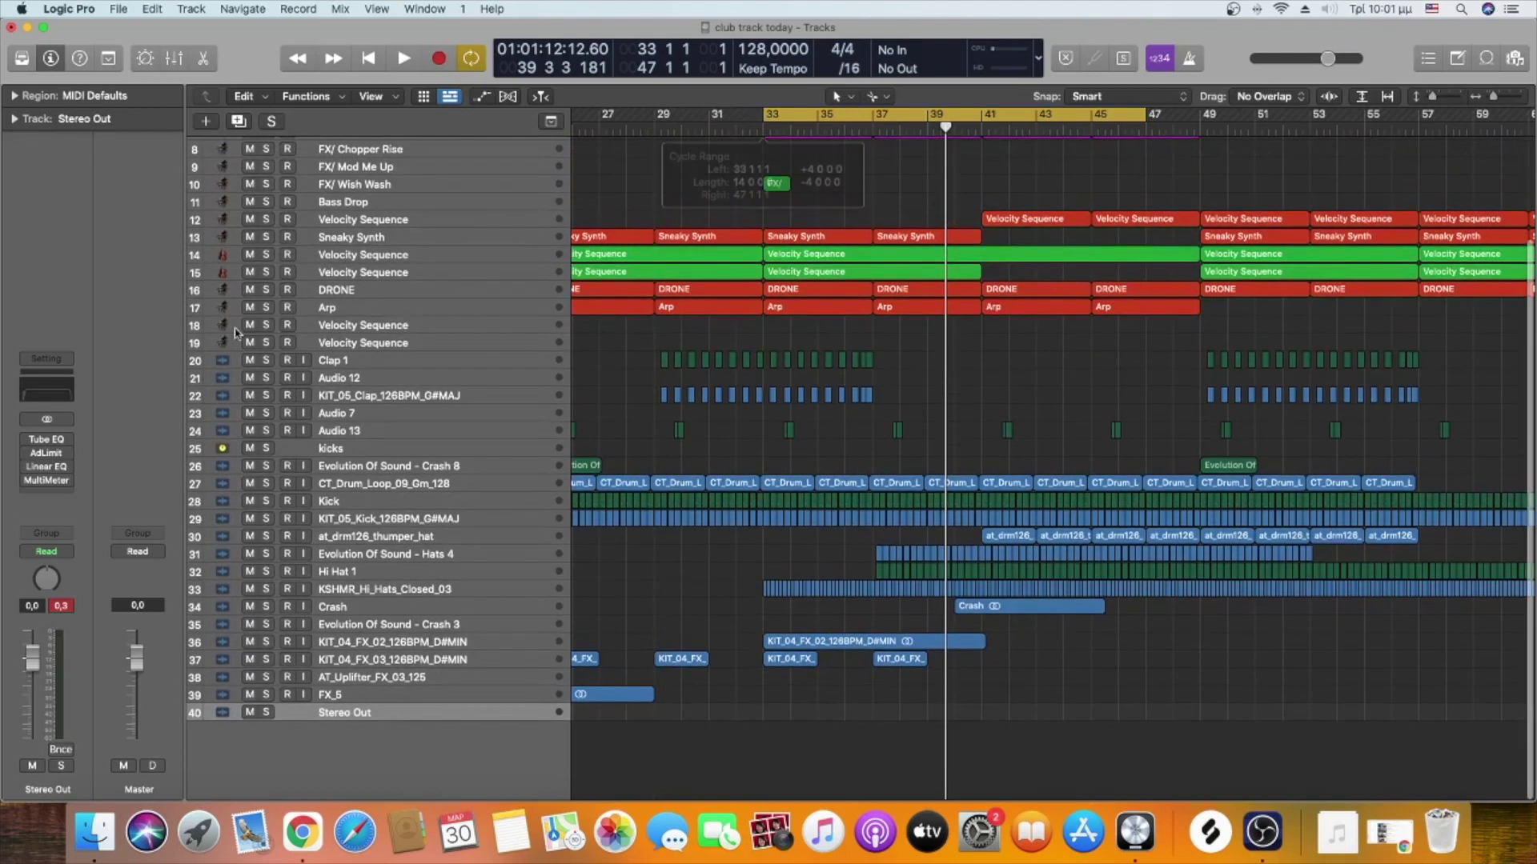
# Set the cycle range to bars 21 to 29 and start looped playback
pyautogui.press('super+Up')
pyautogui.press('super+Up')
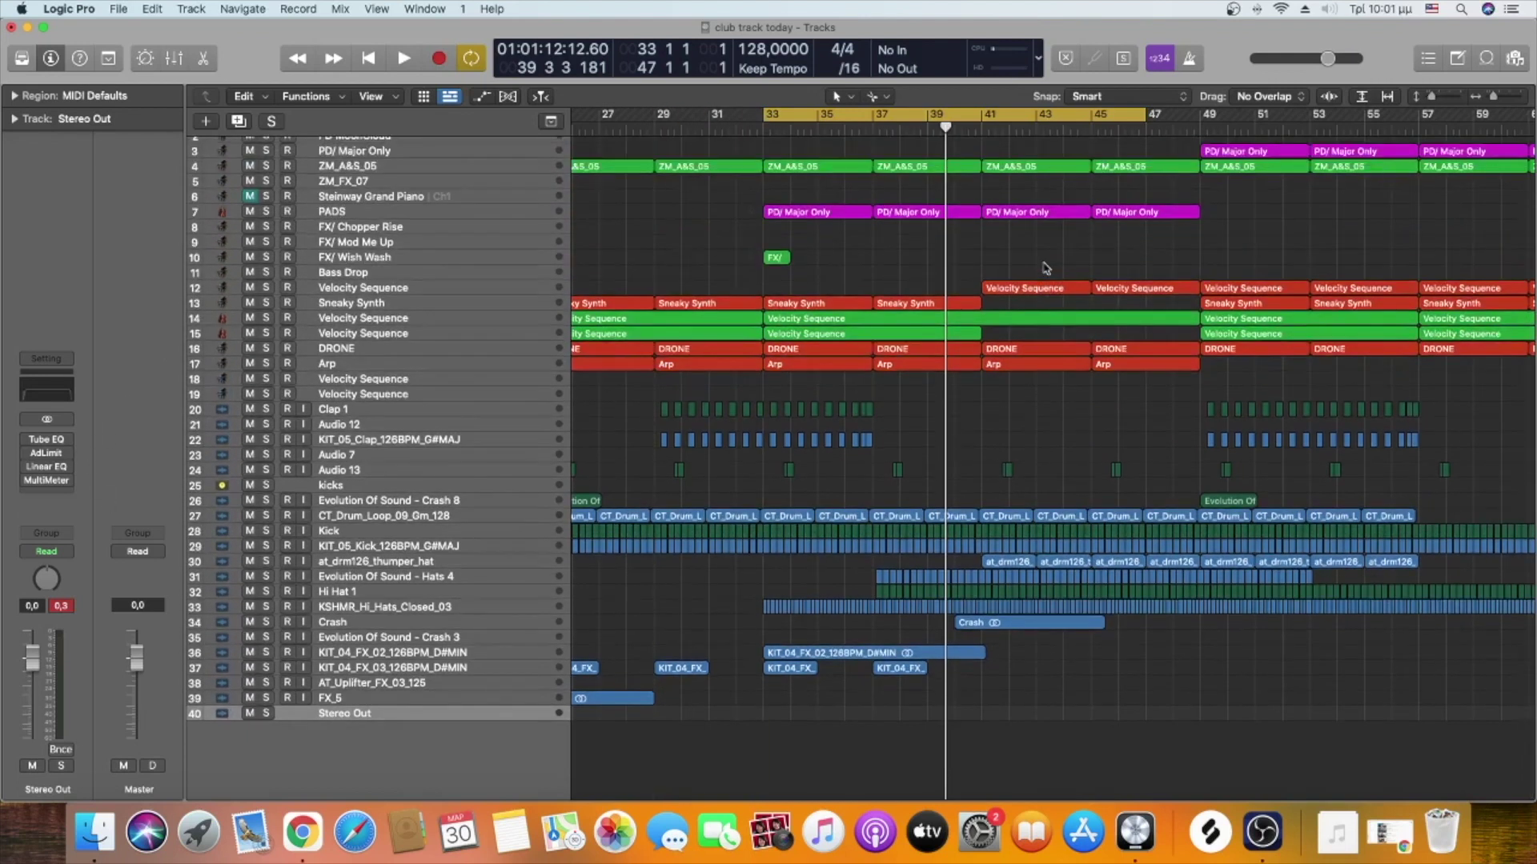
pyautogui.click(1106, 116)
pyautogui.scroll(2, 838, 213)
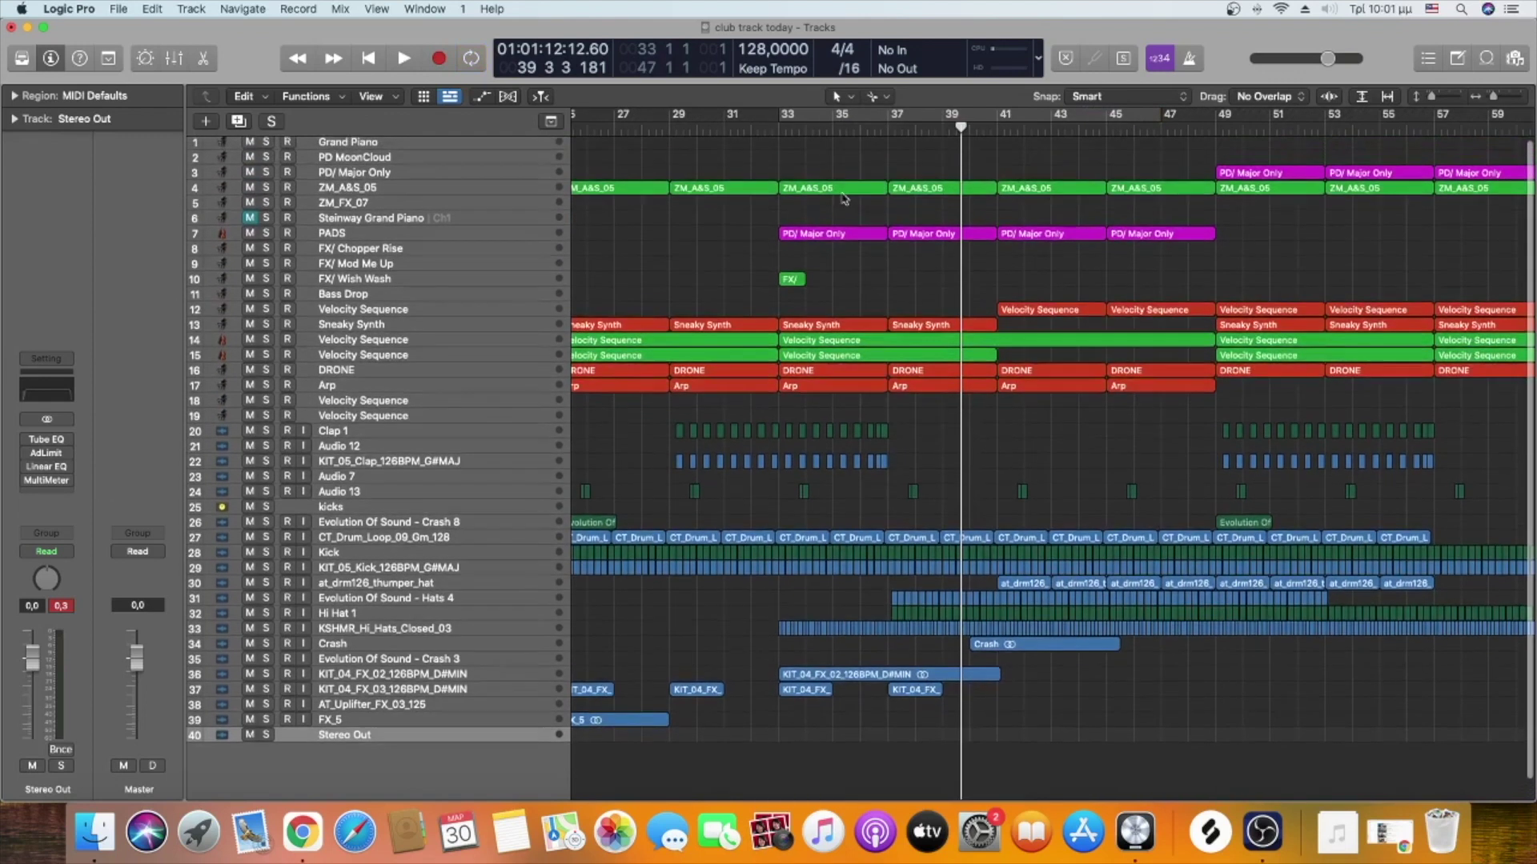
pyautogui.hscroll(-6, 840, 206)
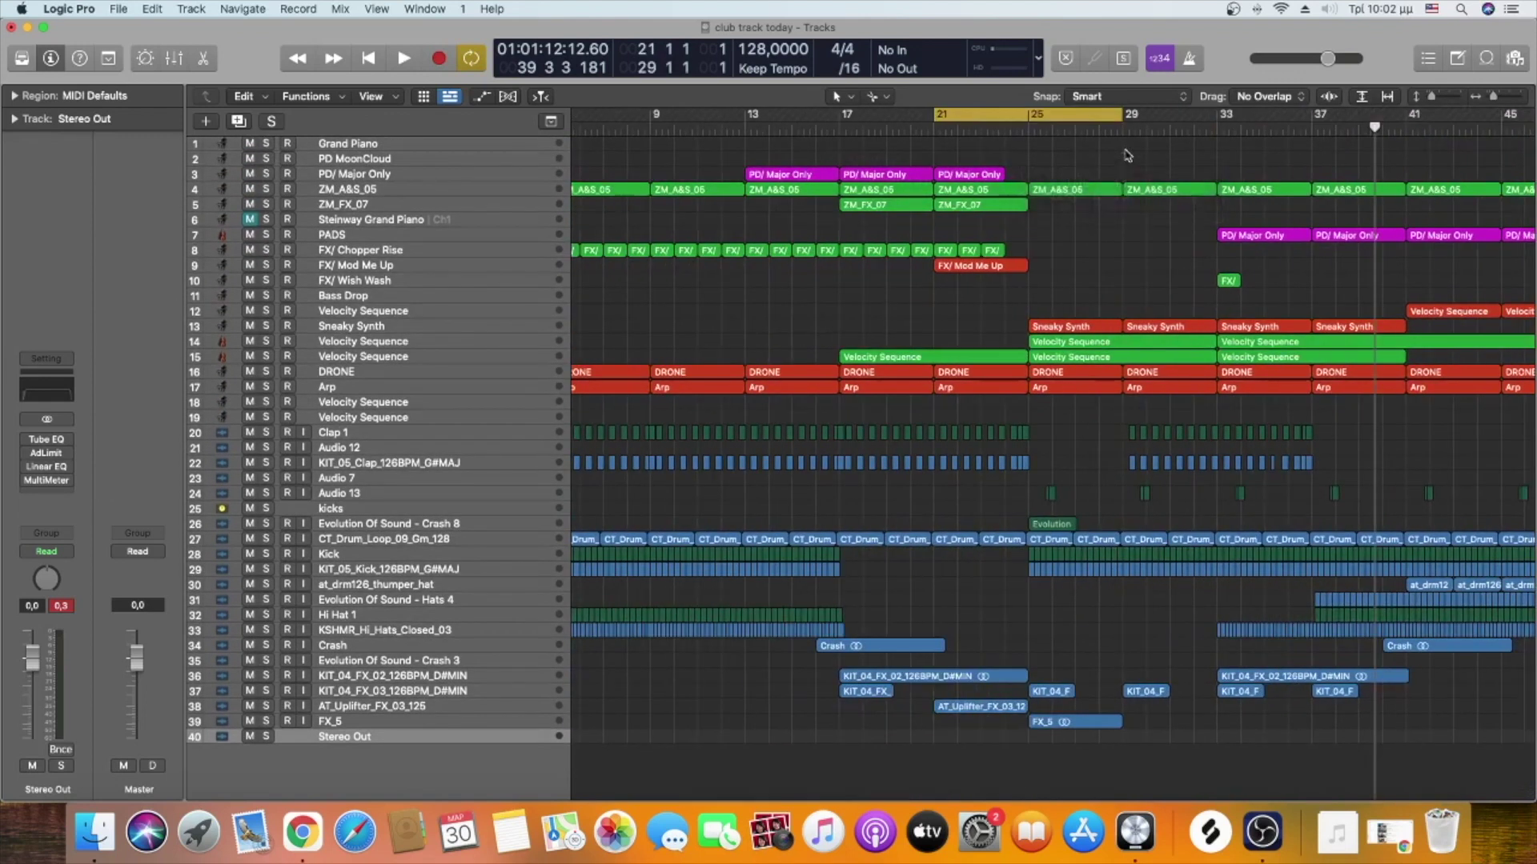
pyautogui.press('space')
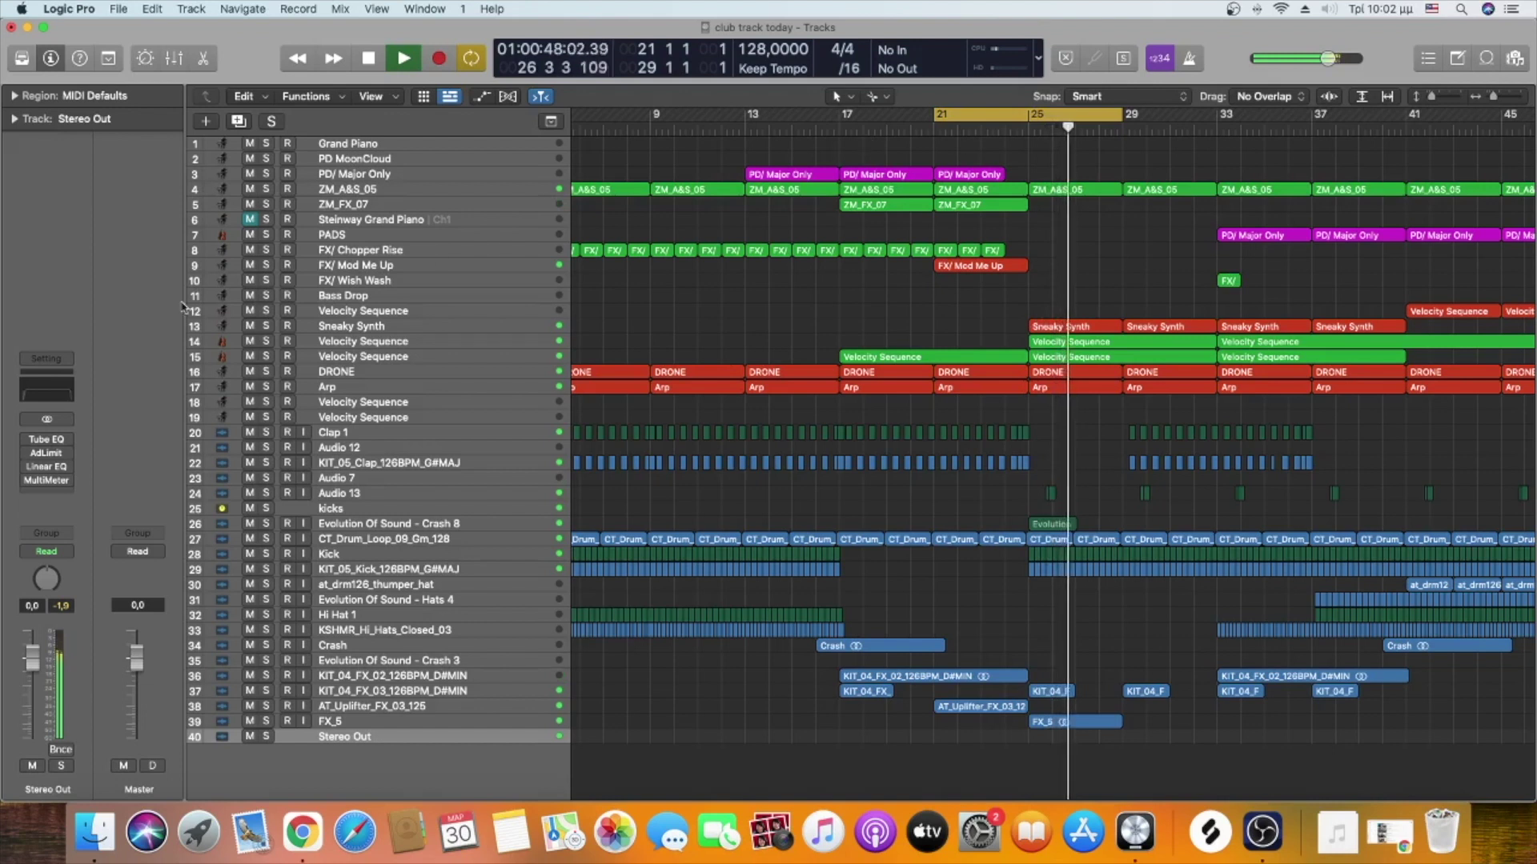
# Open the Tube EQ, AdLimit, Linear EQ and MultiMeter plug-in windows of the Stereo Out channel
pyautogui.click(46, 442)
pyautogui.click(46, 454)
pyautogui.click(46, 466)
pyautogui.click(46, 481)
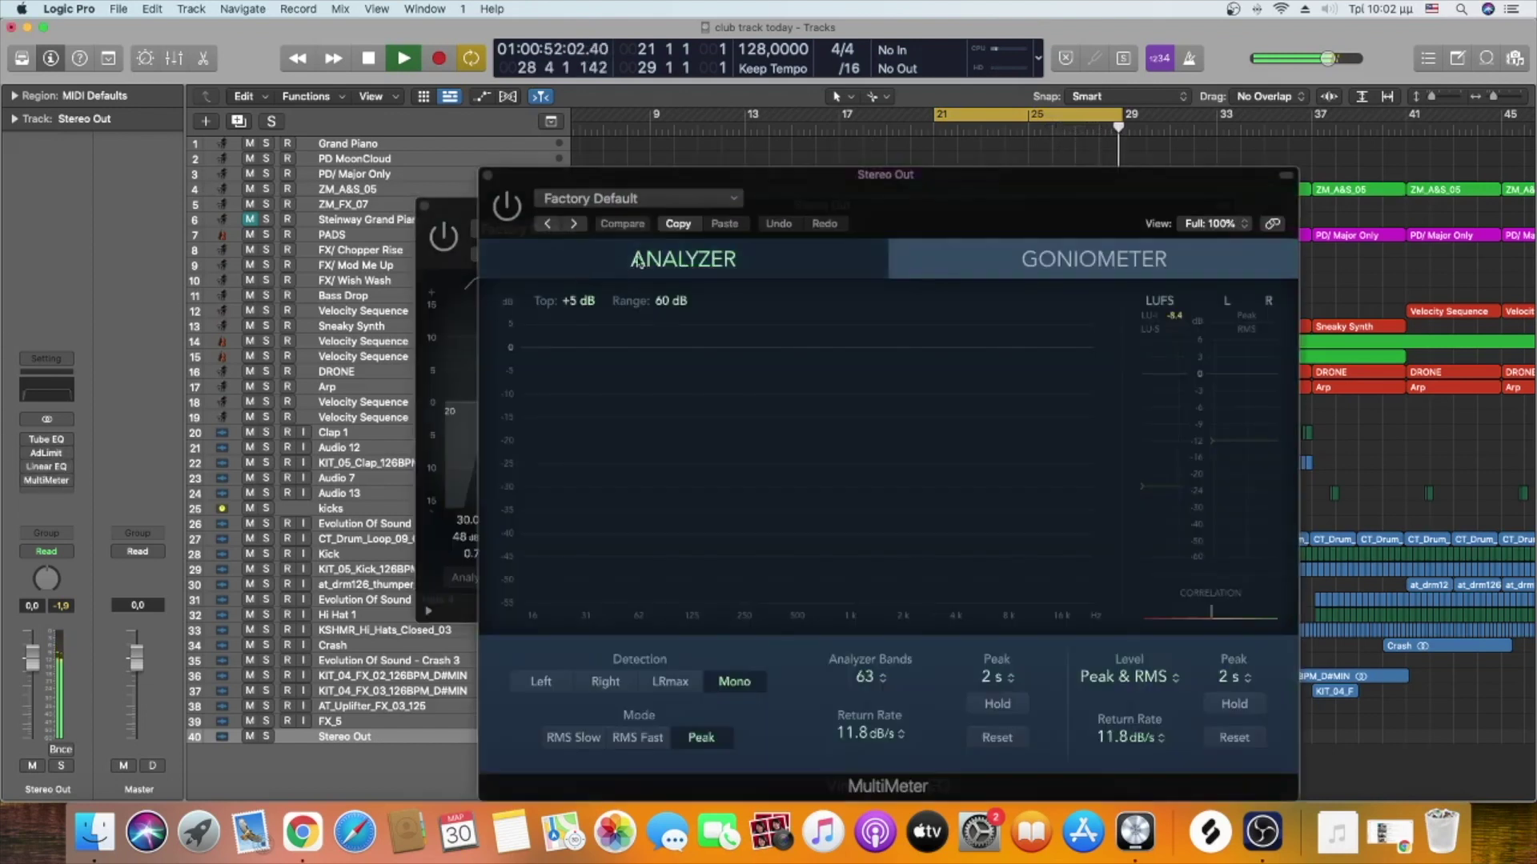
# Spread the overlapping plug-in windows apart so the Linear Phase EQ, MultiMeter and Adaptive Limiter can be reached separately
pyautogui.moveTo(1005, 202); pyautogui.dragTo(578, 133)
pyautogui.moveTo(1061, 184); pyautogui.dragTo(1260, 313)
pyautogui.moveTo(541, 127); pyautogui.dragTo(636, 210)
pyautogui.moveTo(1058, 238); pyautogui.dragTo(719, 56)
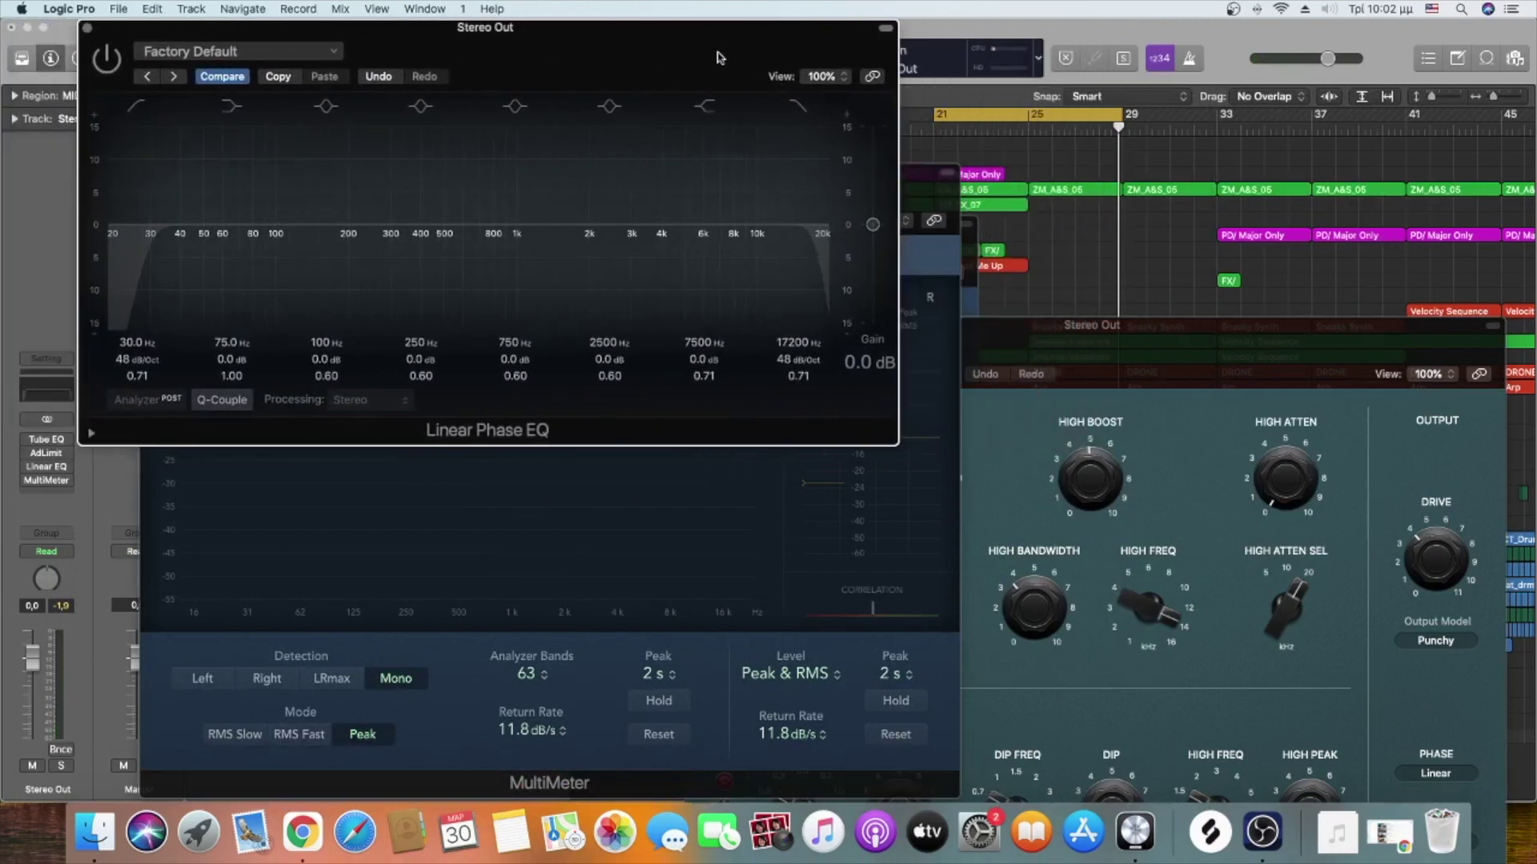
pyautogui.click(970, 252)
pyautogui.moveTo(825, 232); pyautogui.dragTo(1165, 144)
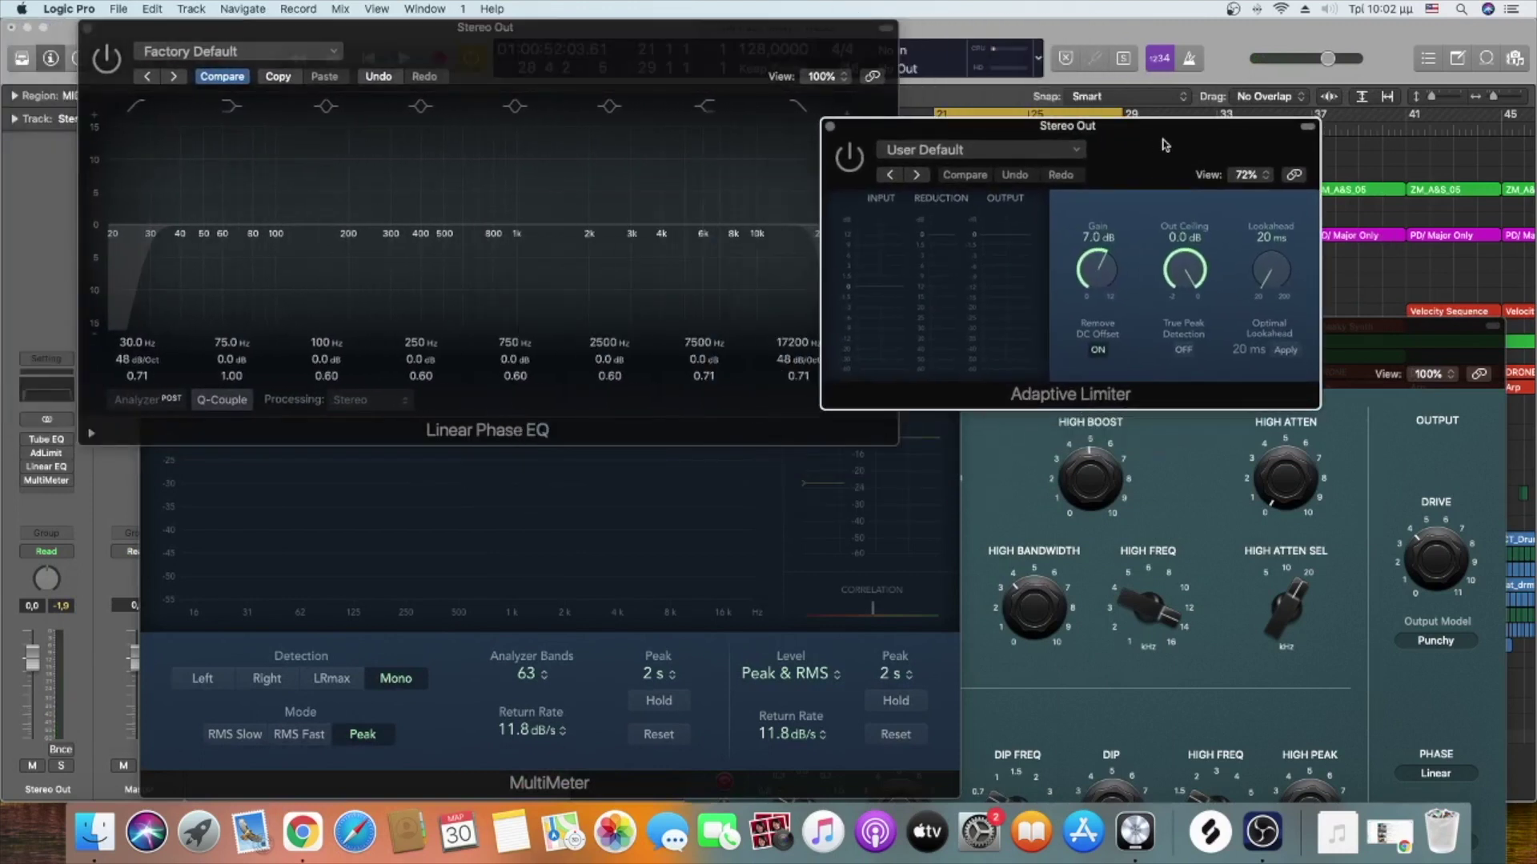
# Bring the Vintage Tube EQ forward and, while the loop plays, compare its lower section and the whole plug-in off and on, leaving both on
pyautogui.click(1385, 348)
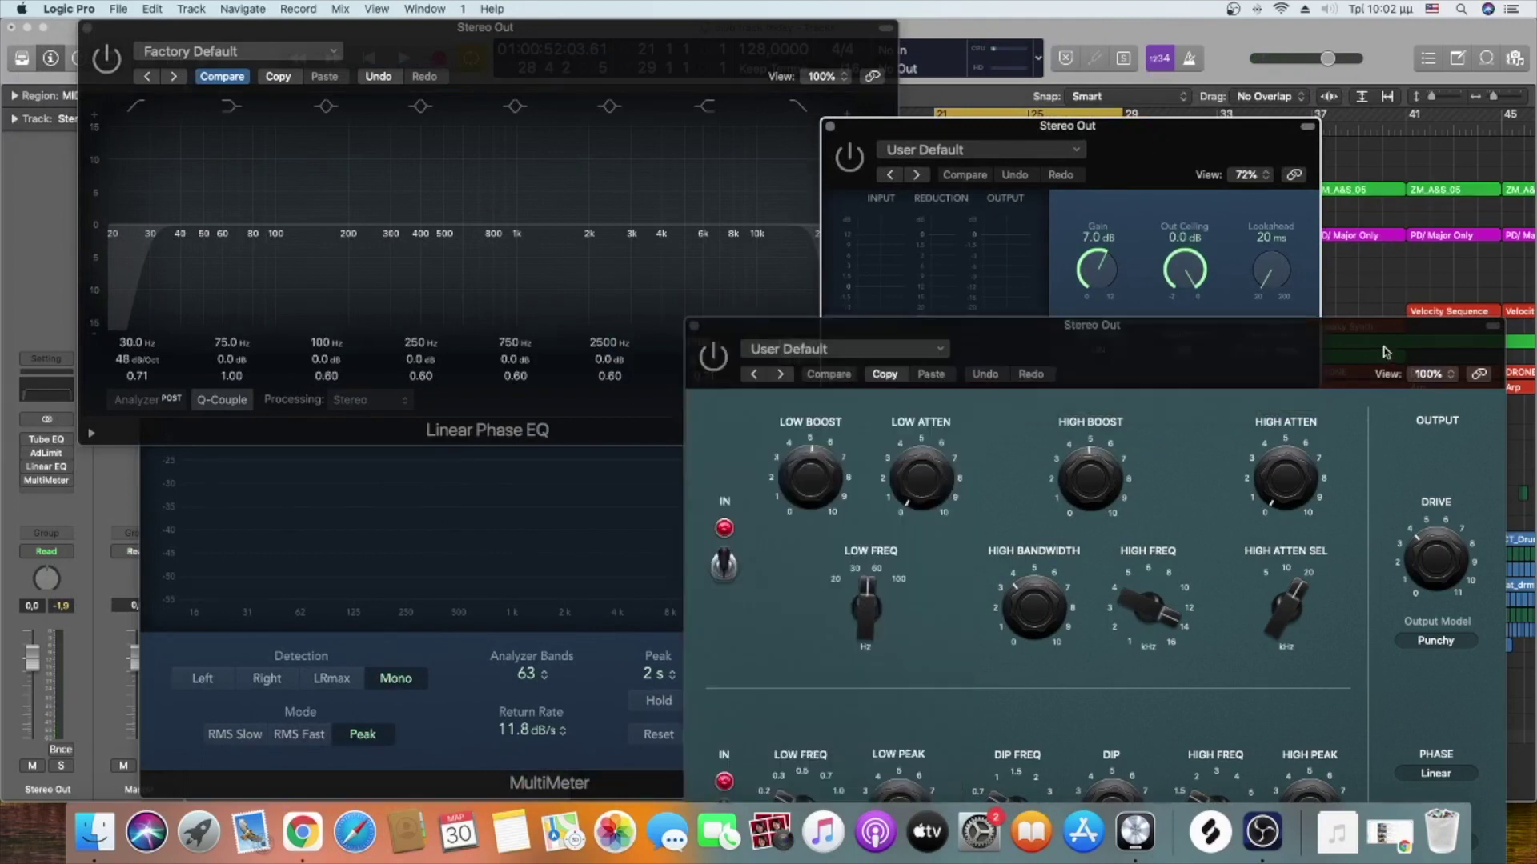
pyautogui.moveTo(1158, 357); pyautogui.dragTo(1075, 145)
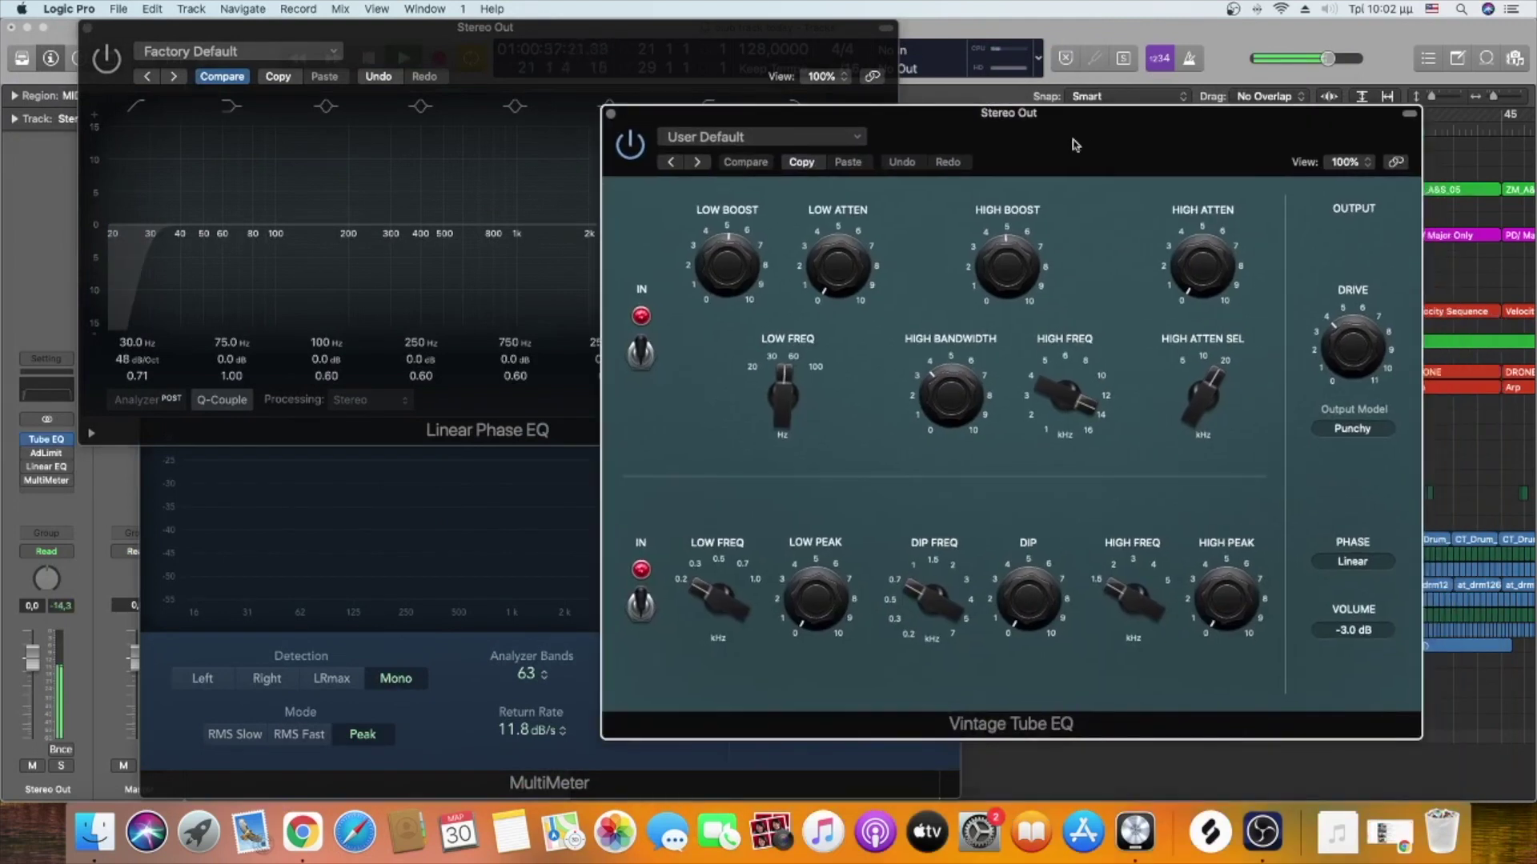
pyautogui.moveTo(748, 268)
pyautogui.moveTo(1010, 276)
pyautogui.click(640, 612)
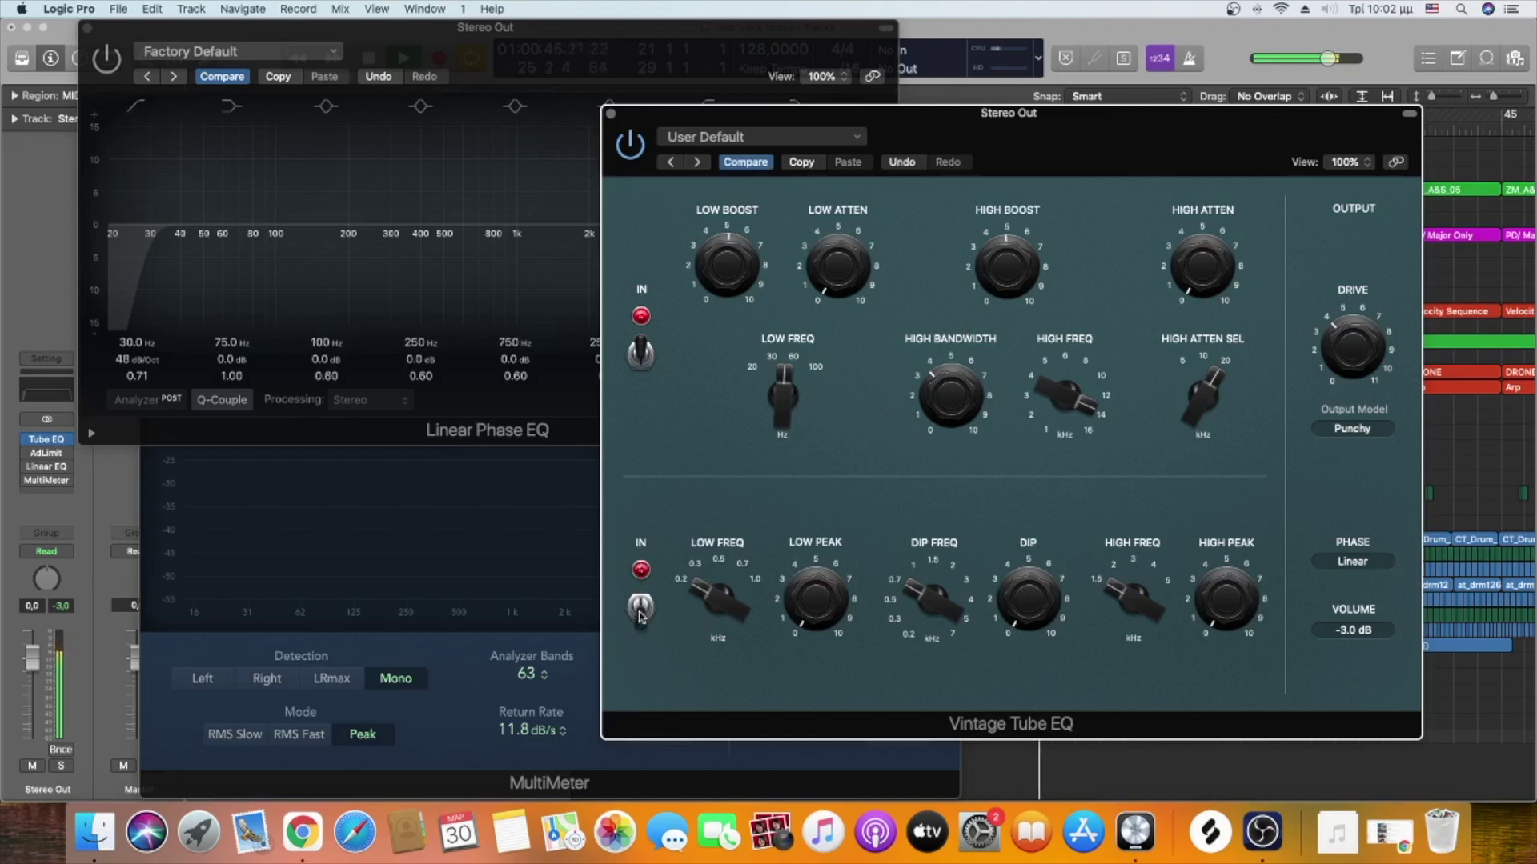
pyautogui.click(640, 614)
pyautogui.click(630, 155)
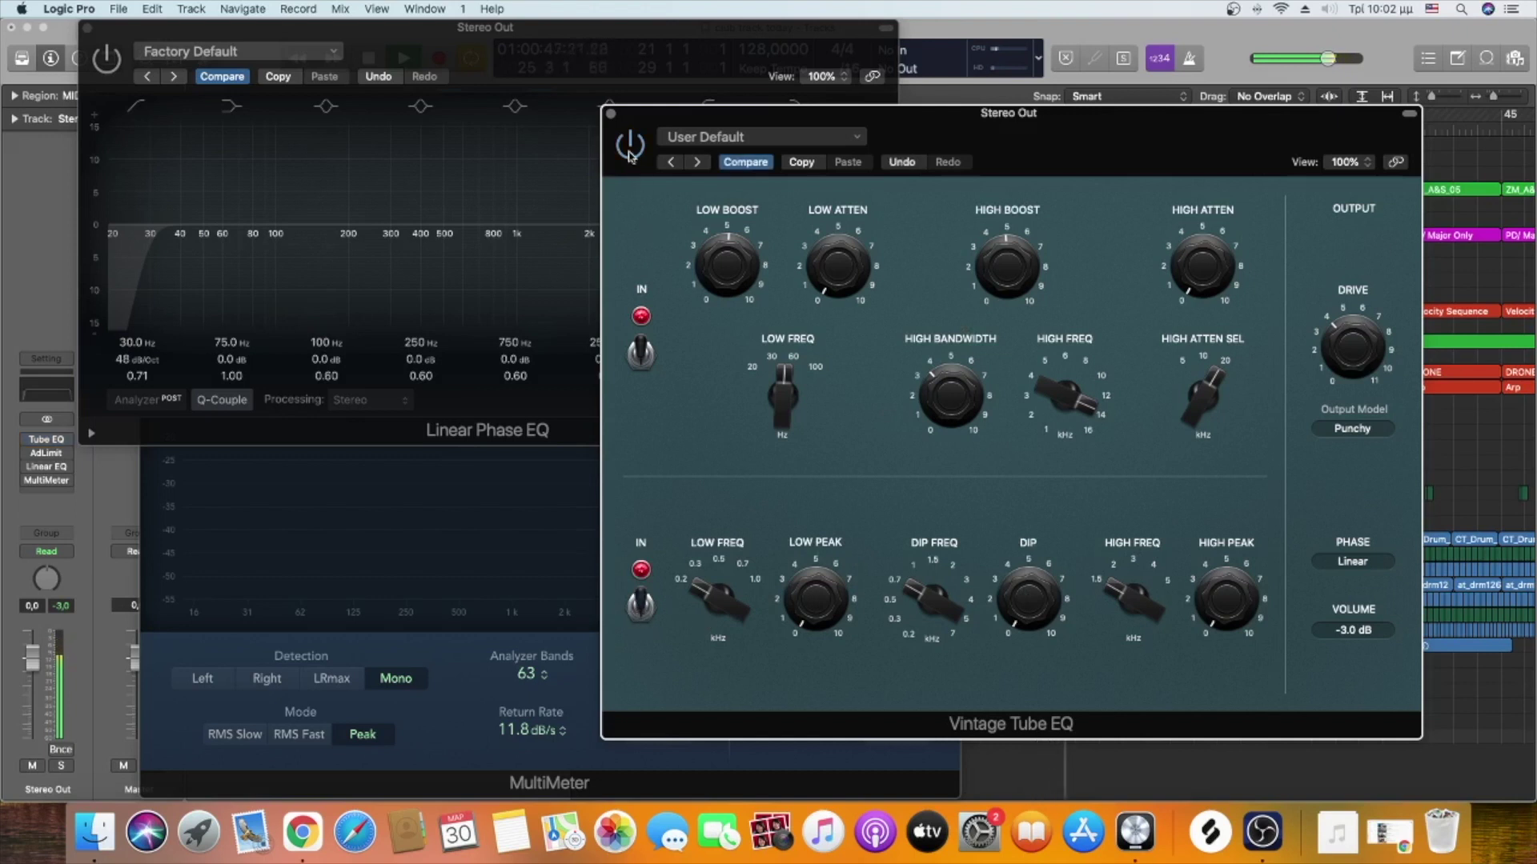
pyautogui.click(630, 156)
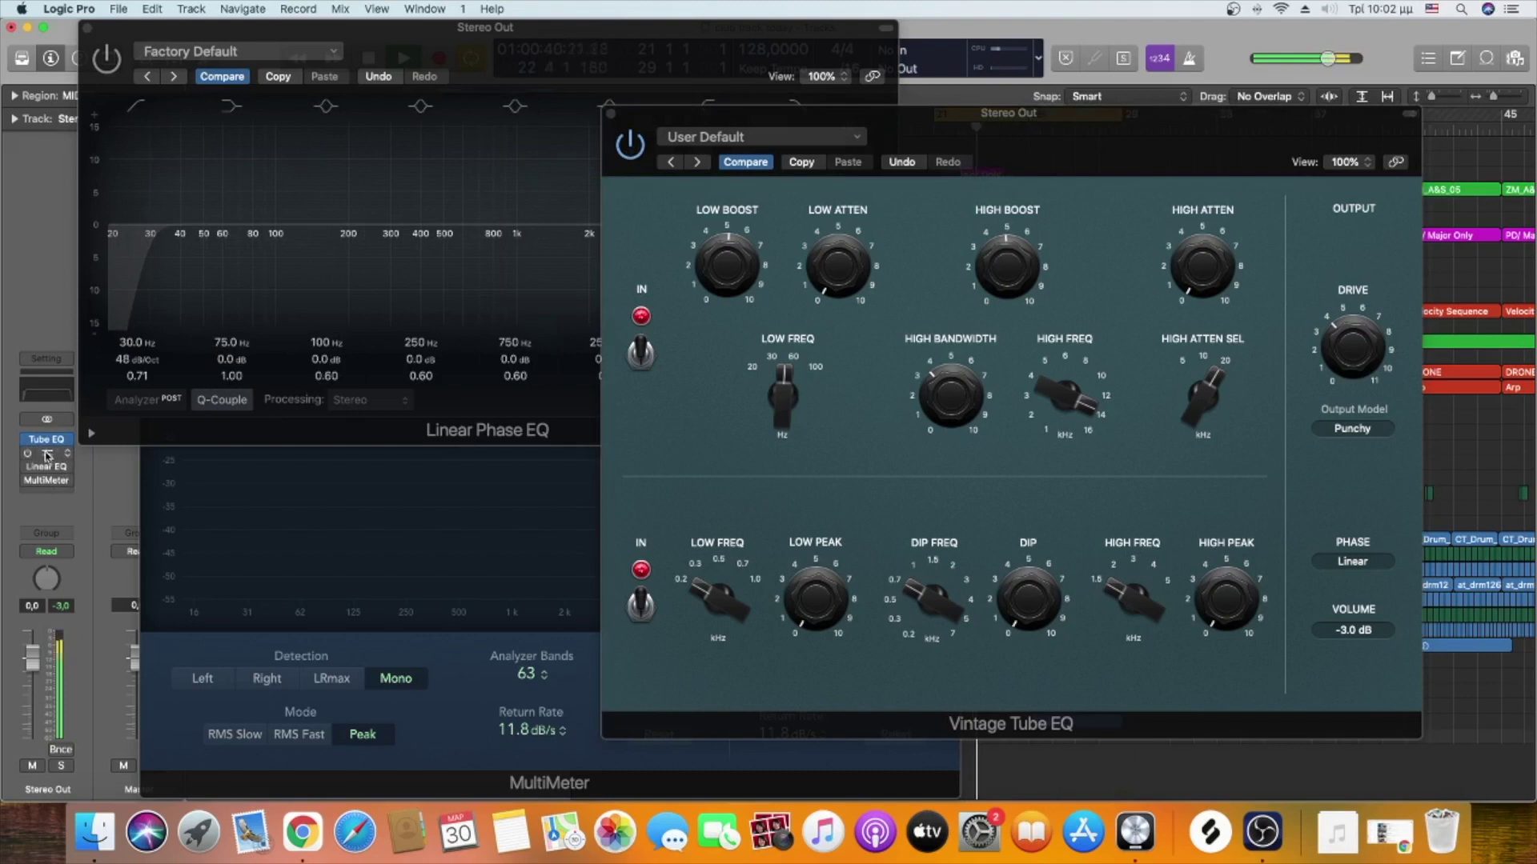
# Enable the Adaptive Limiter on Stereo Out and reduce its gain to 3.3 dB
pyautogui.click(48, 454)
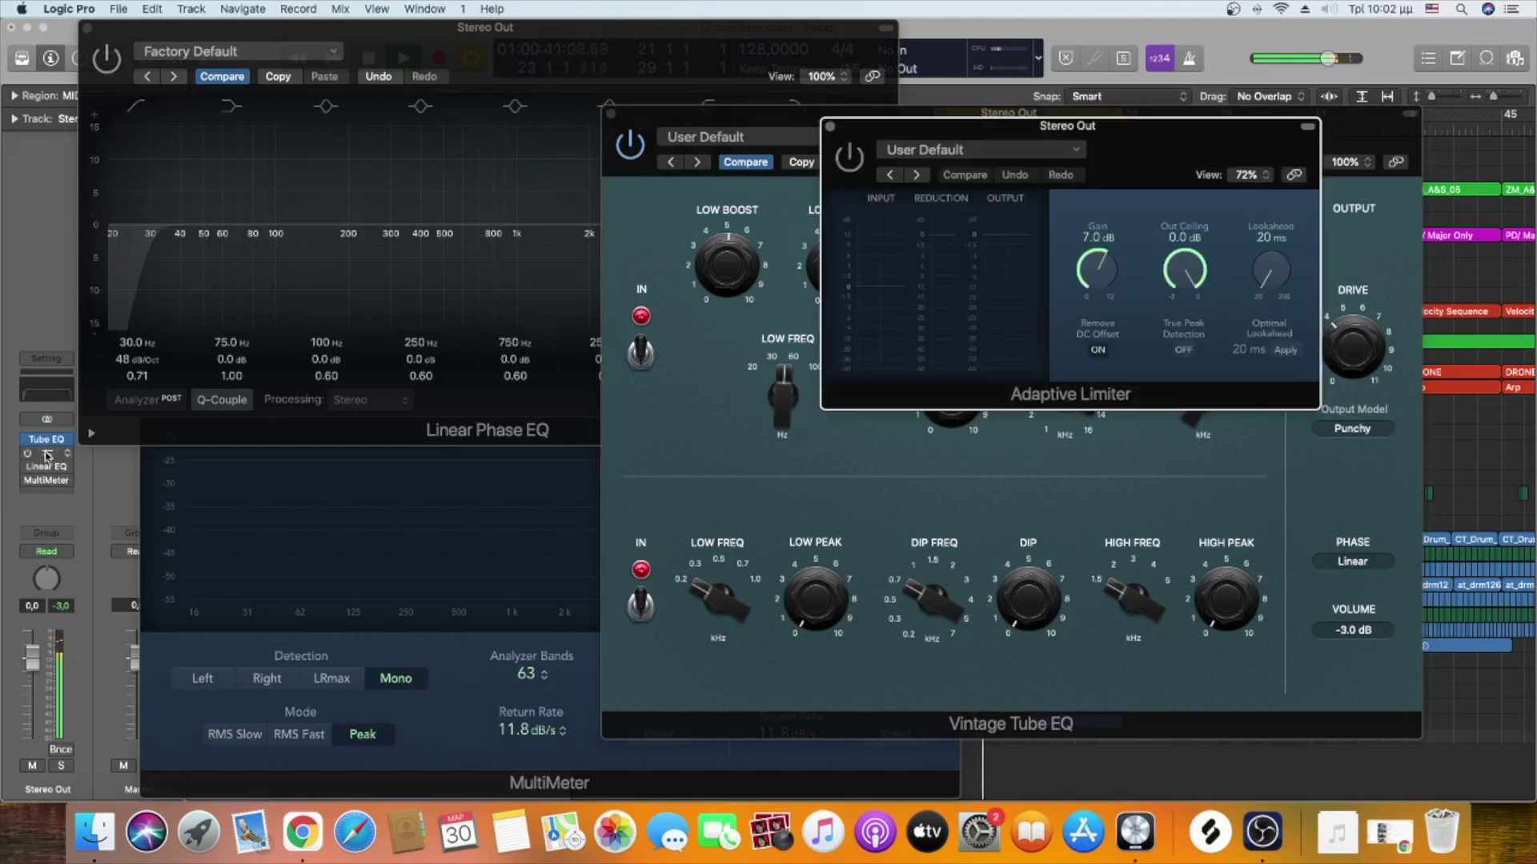
pyautogui.moveTo(1100, 273); pyautogui.dragTo(919, 273)
pyautogui.click(838, 153)
pyautogui.moveTo(1097, 272); pyautogui.dragTo(1116, 240)
pyautogui.press('space')
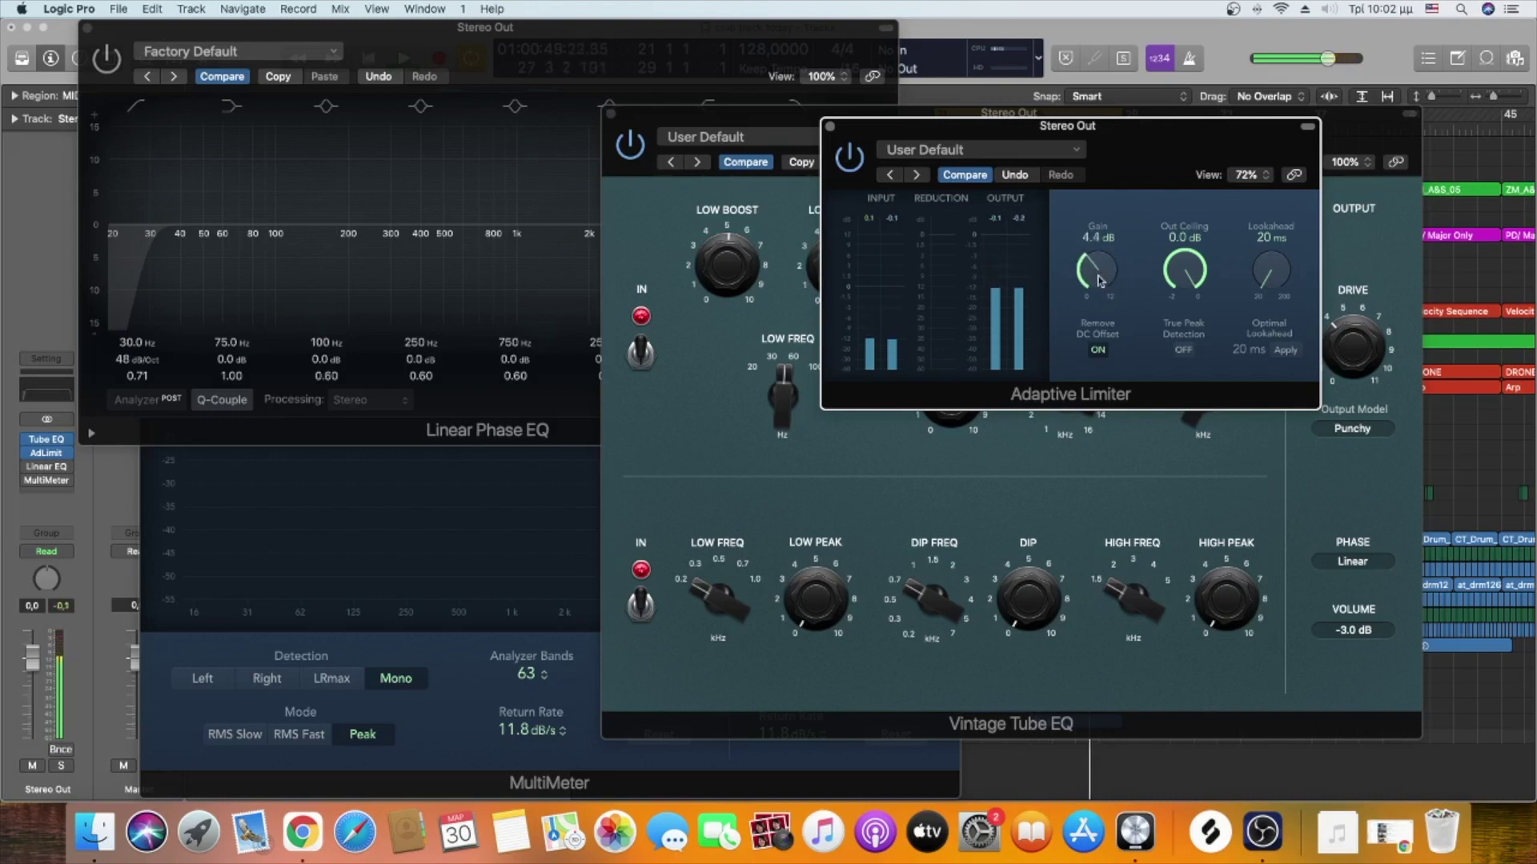
pyautogui.moveTo(1101, 276); pyautogui.dragTo(1096, 298)
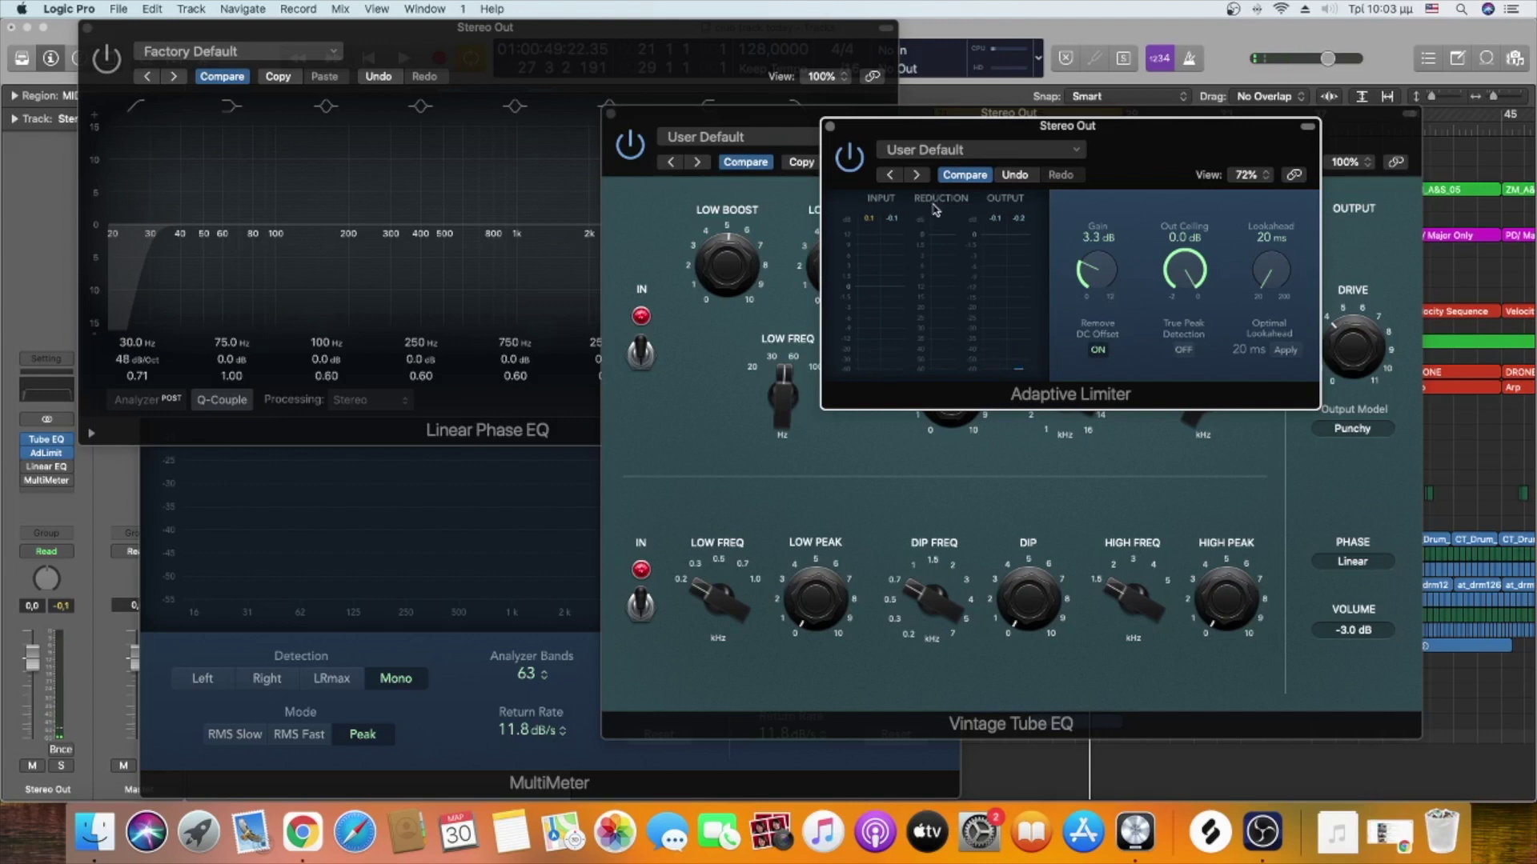
# Play the loop, try Adaptive Limiter gains between 3.0 and 5.0 dB, settle on 4.3 dB and stop playback
pyautogui.press('space')
pyautogui.moveTo(1099, 276); pyautogui.dragTo(1110, 220)
pyautogui.moveTo(1121, 134); pyautogui.dragTo(1056, 122)
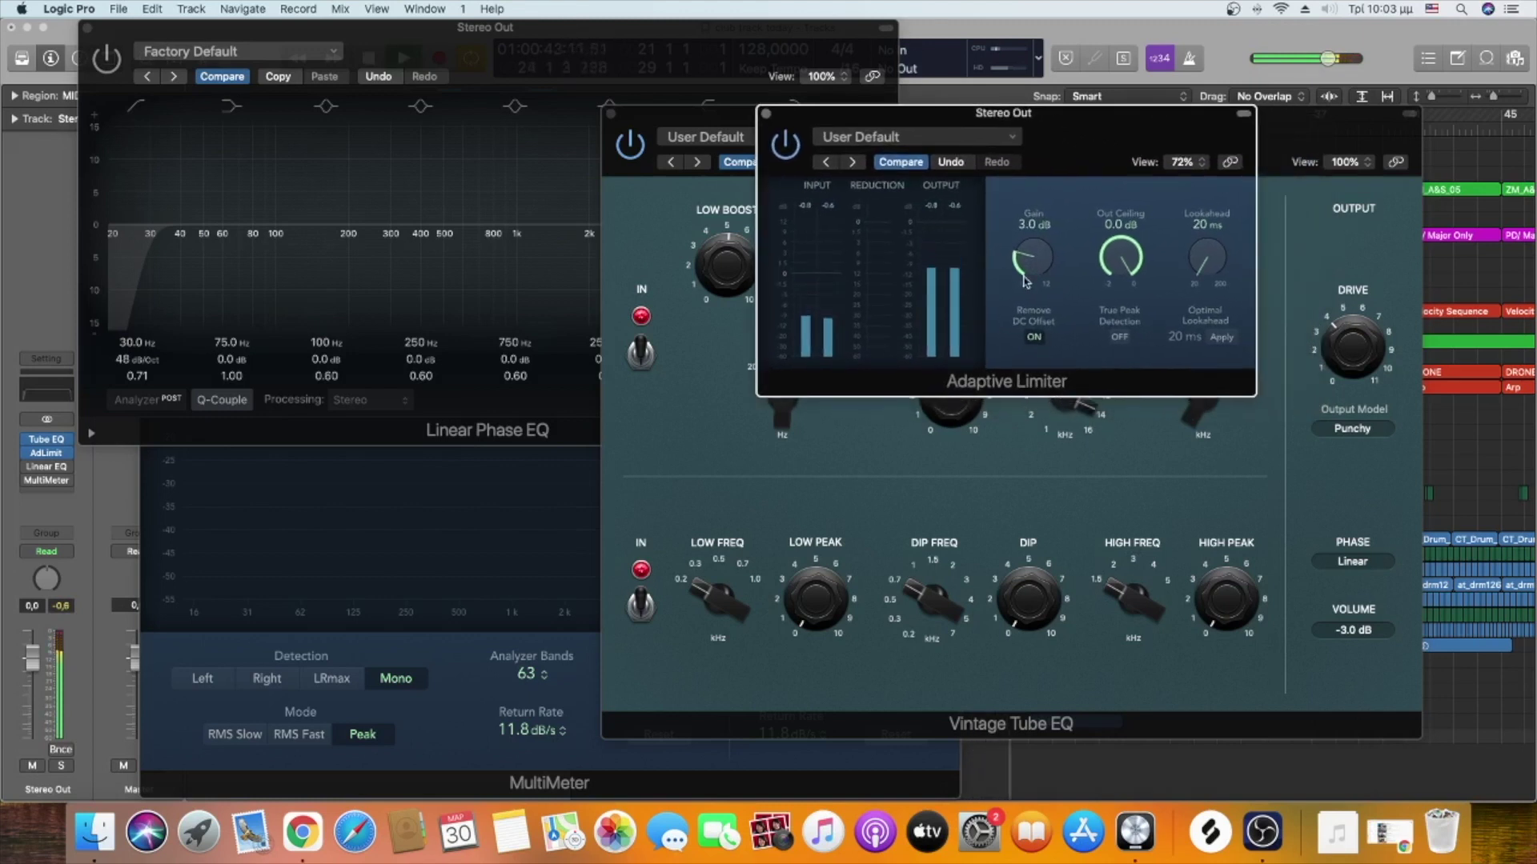
pyautogui.moveTo(1037, 258); pyautogui.dragTo(1049, 252)
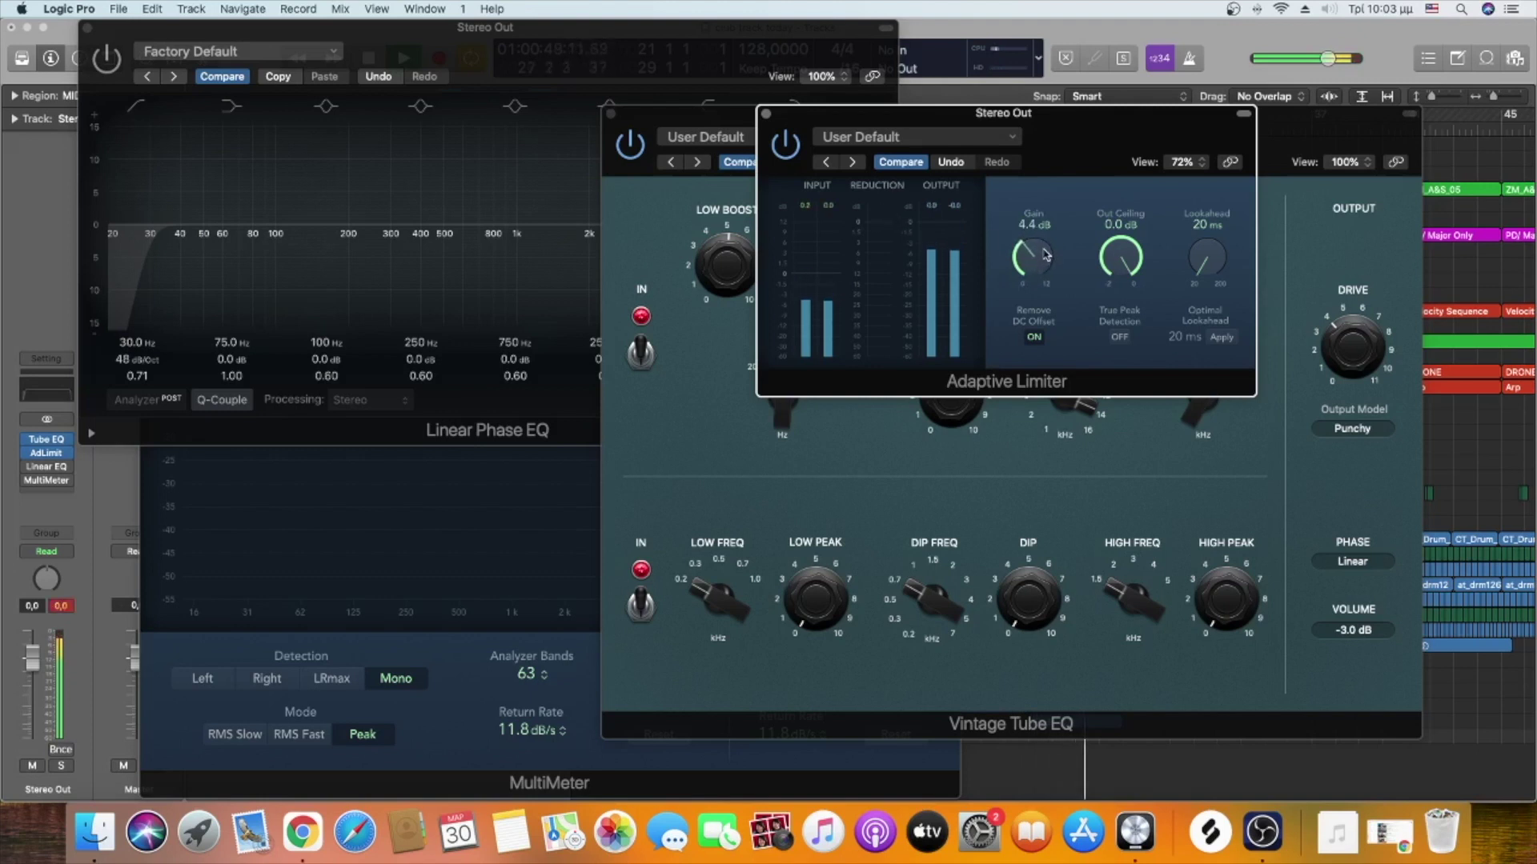
pyautogui.moveTo(1053, 276); pyautogui.dragTo(1048, 267)
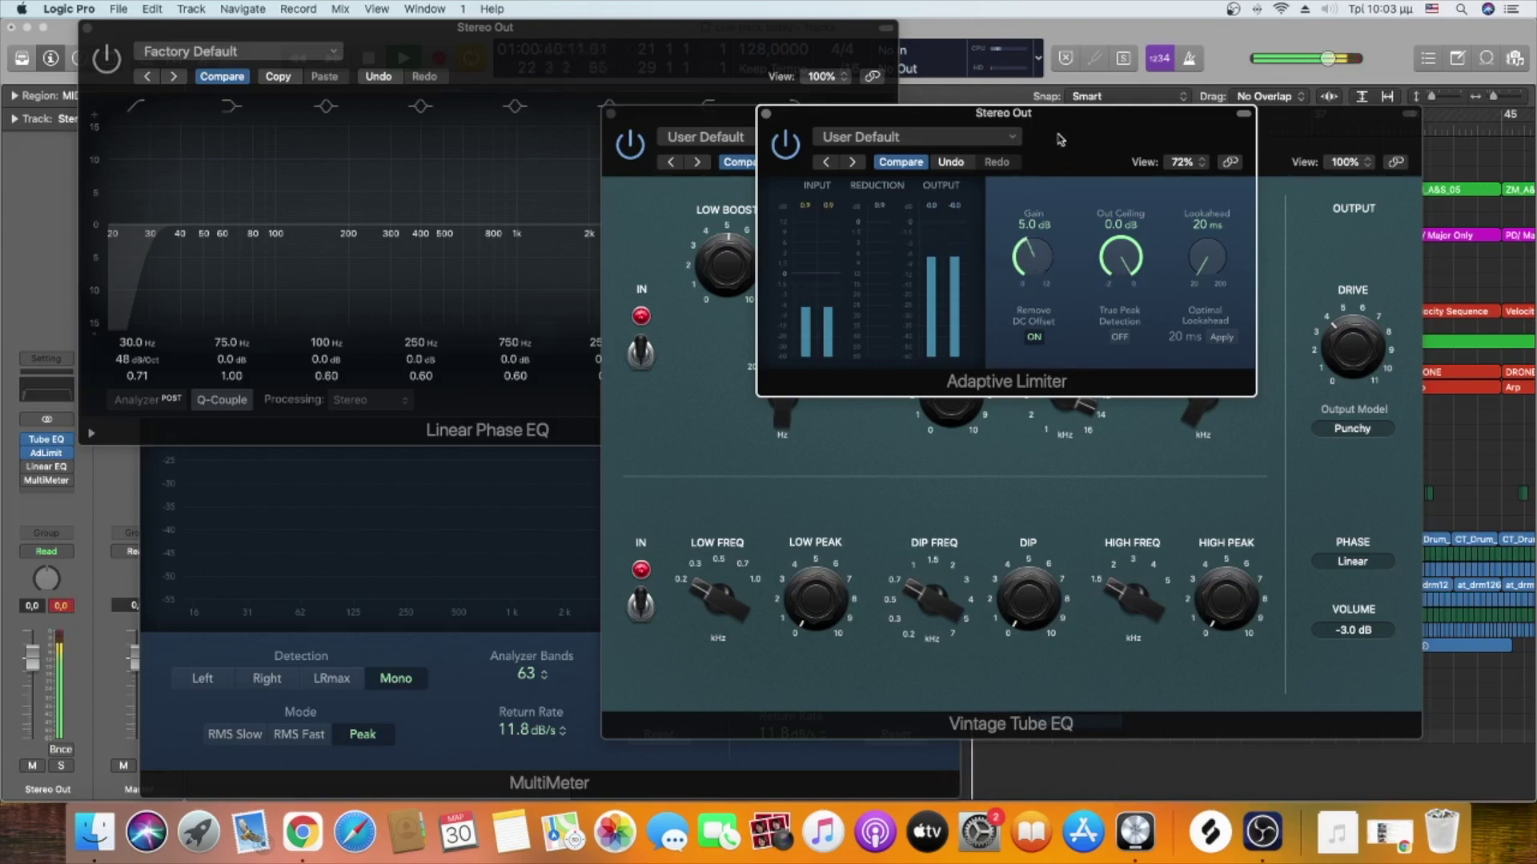
pyautogui.scroll(1, 1043, 268)
pyautogui.moveTo(1044, 269); pyautogui.dragTo(1039, 286)
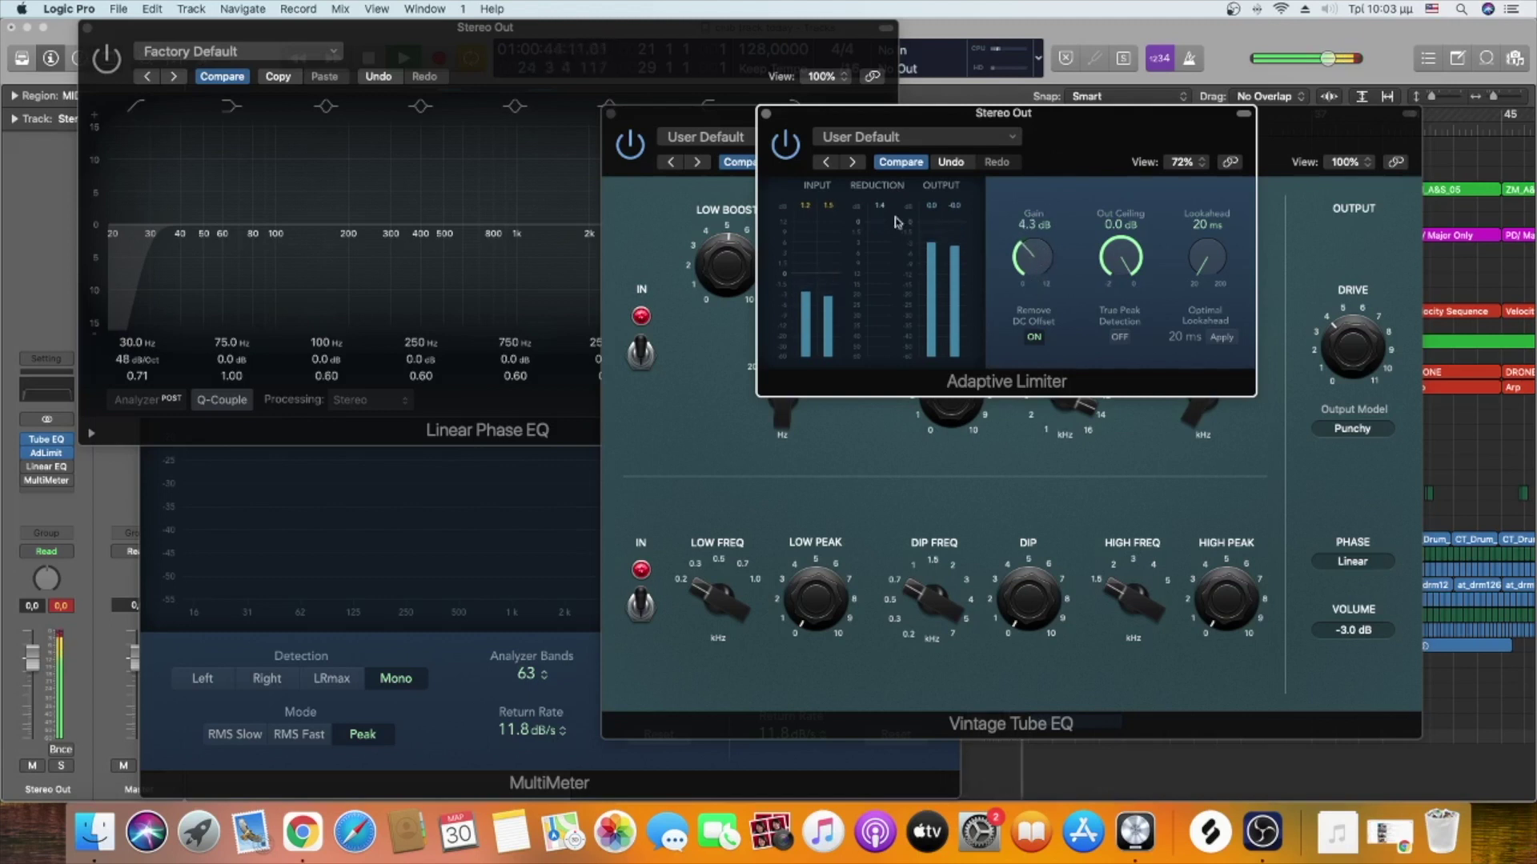
pyautogui.press('space')
# Close the Linear Phase EQ, MultiMeter and Vintage Tube EQ windows, keeping only the Adaptive Limiter open
pyautogui.click(87, 28)
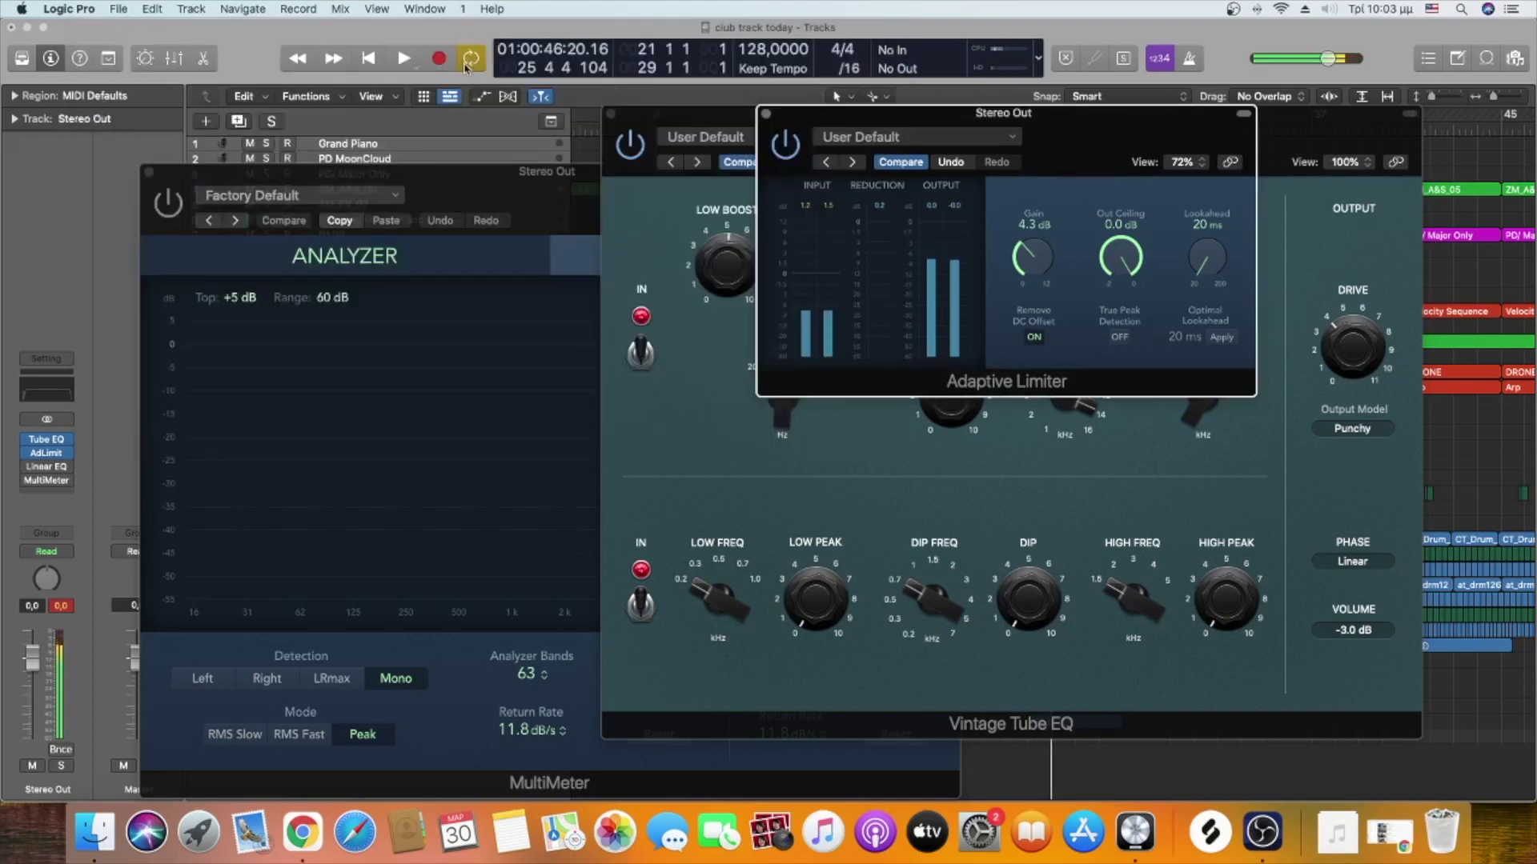
pyautogui.click(148, 171)
pyautogui.click(668, 119)
pyautogui.click(612, 116)
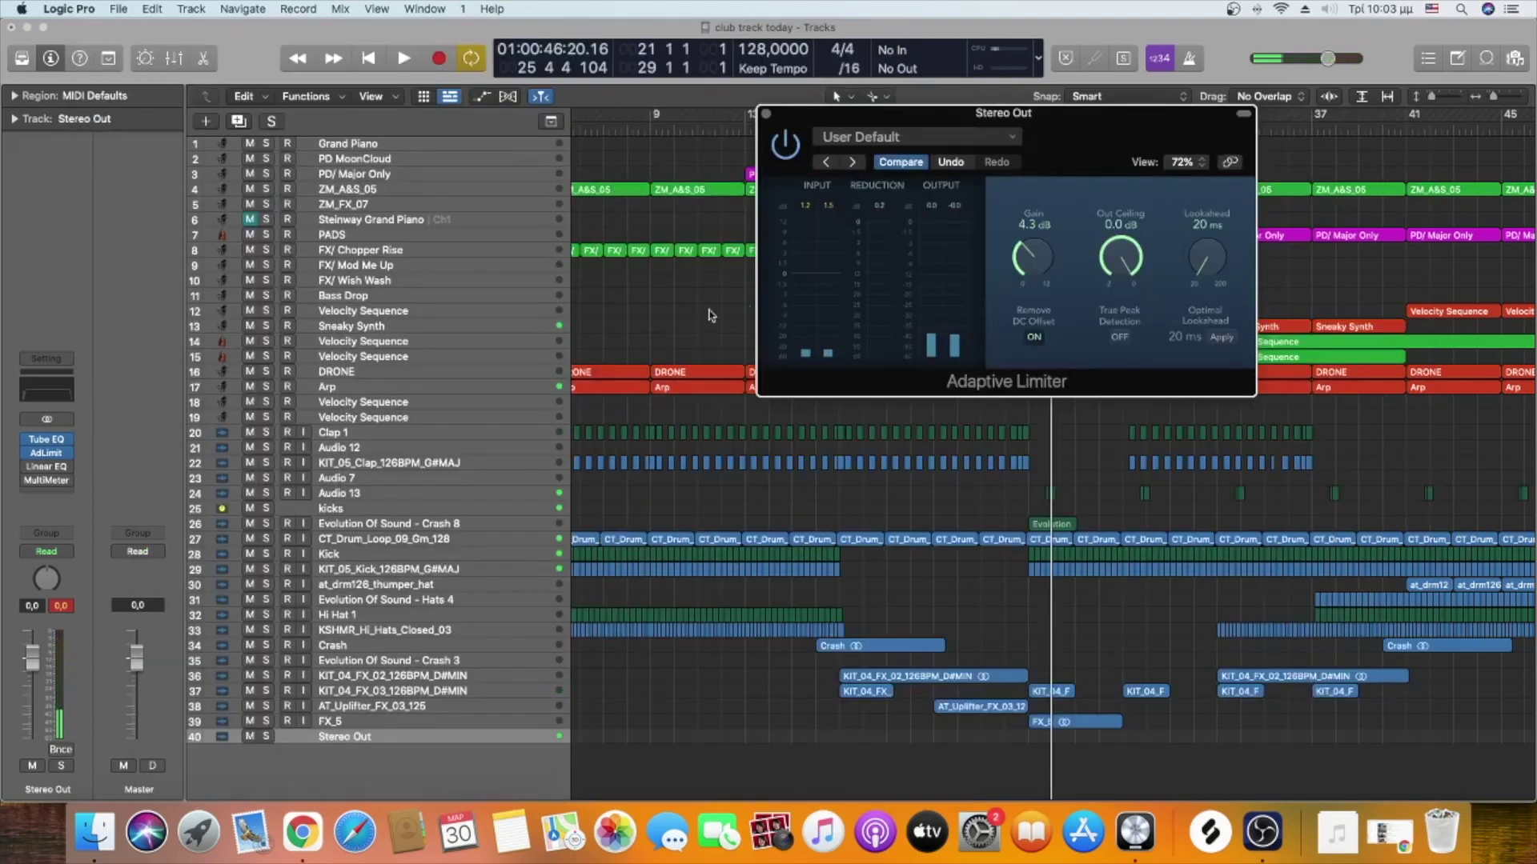
# Slightly lower the volumes of the Clap 1 track and the KIT_05_Clap track
pyautogui.scroll(5, 640, 405)
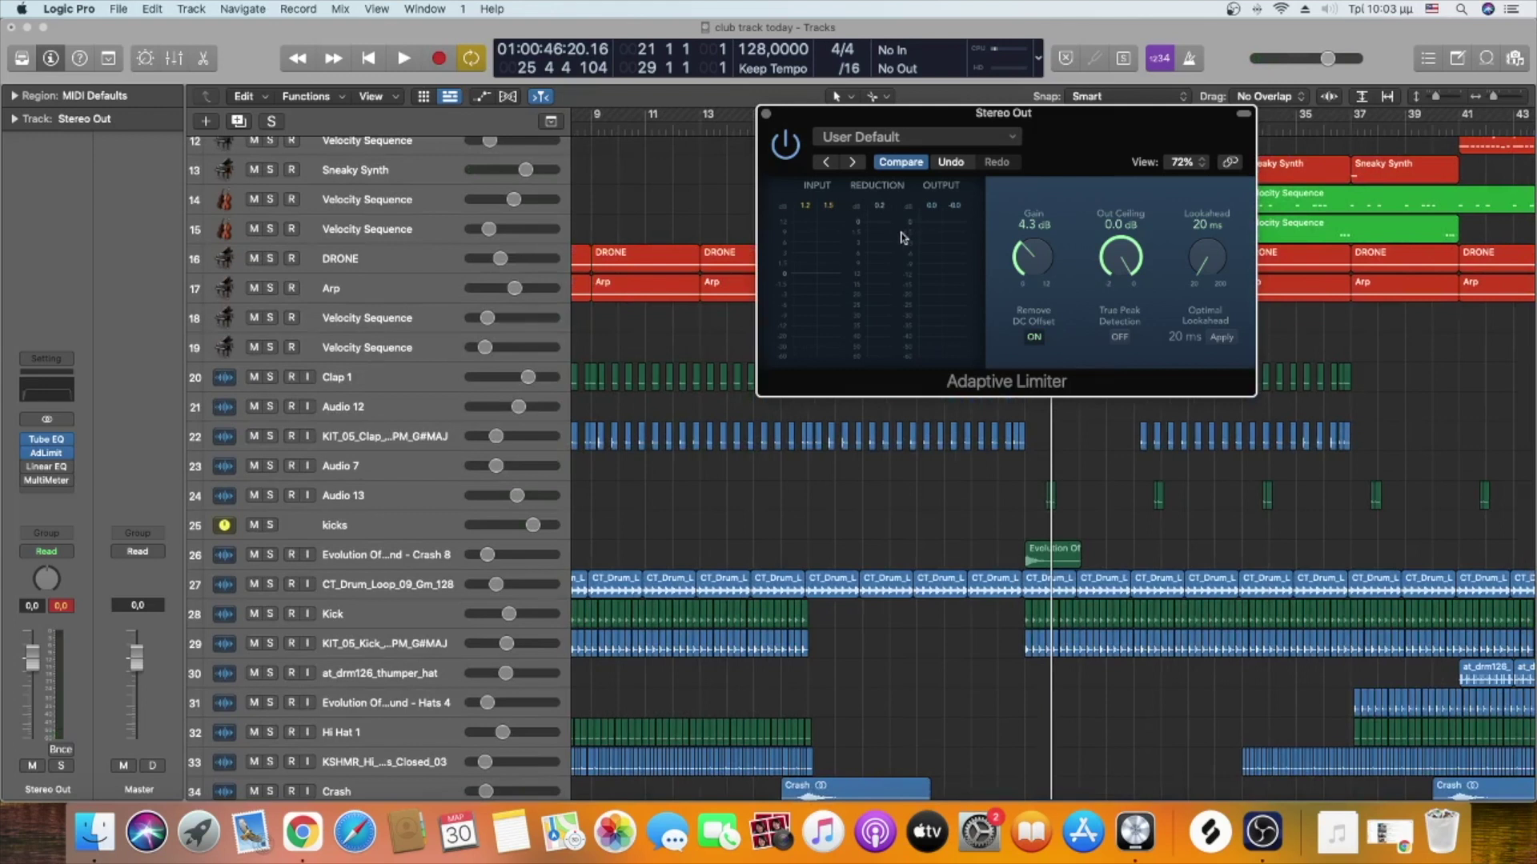
pyautogui.moveTo(527, 377); pyautogui.dragTo(521, 377)
pyautogui.scroll(1, 498, 416)
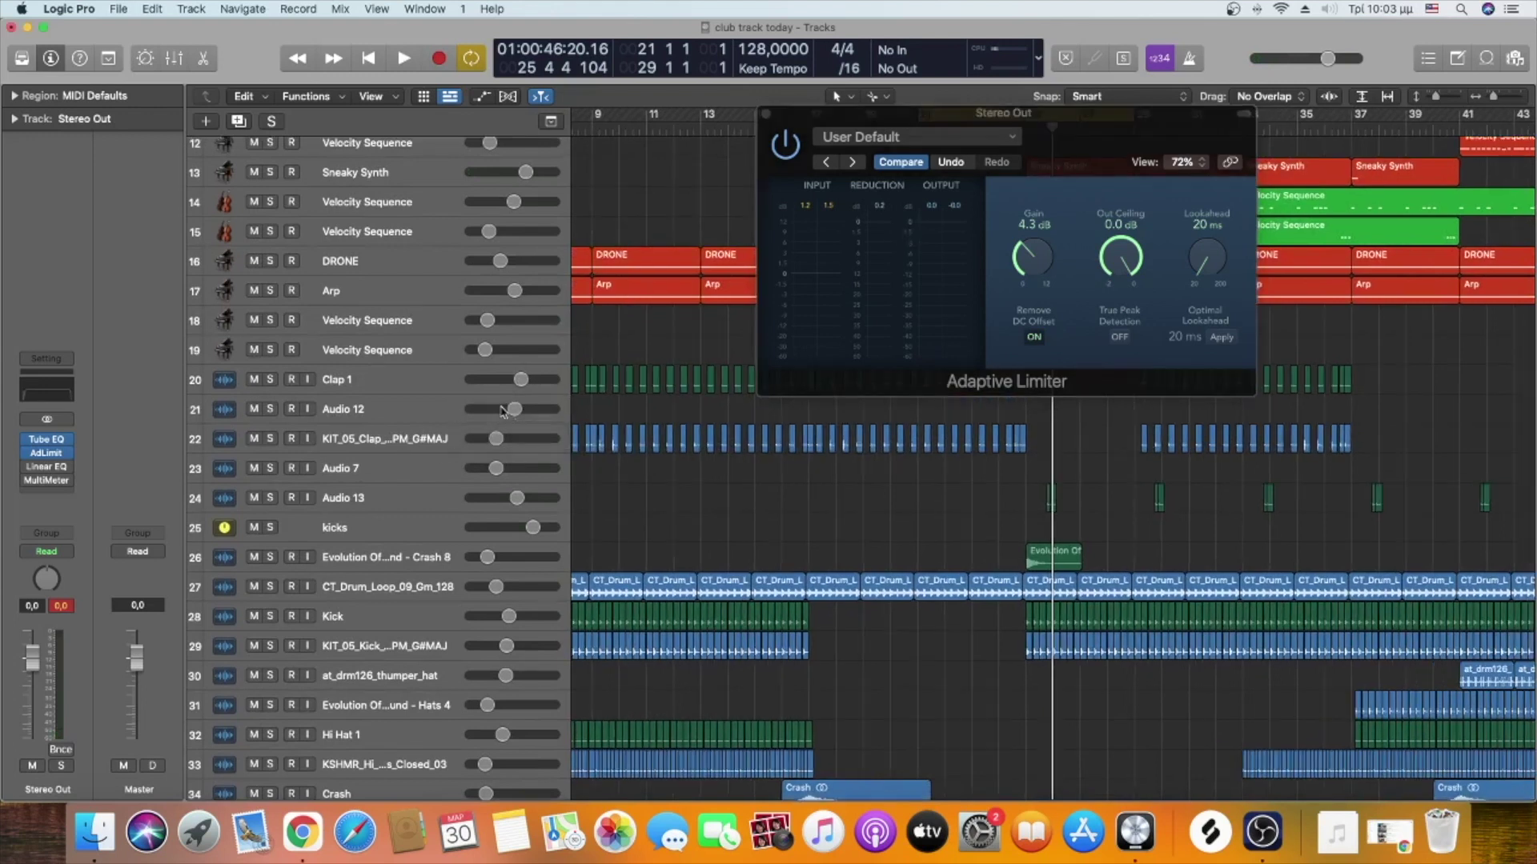
pyautogui.moveTo(495, 445); pyautogui.dragTo(494, 445)
# Play the loop again and fine-tune the Adaptive Limiter's gain to 4.5 dB
pyautogui.press('space')
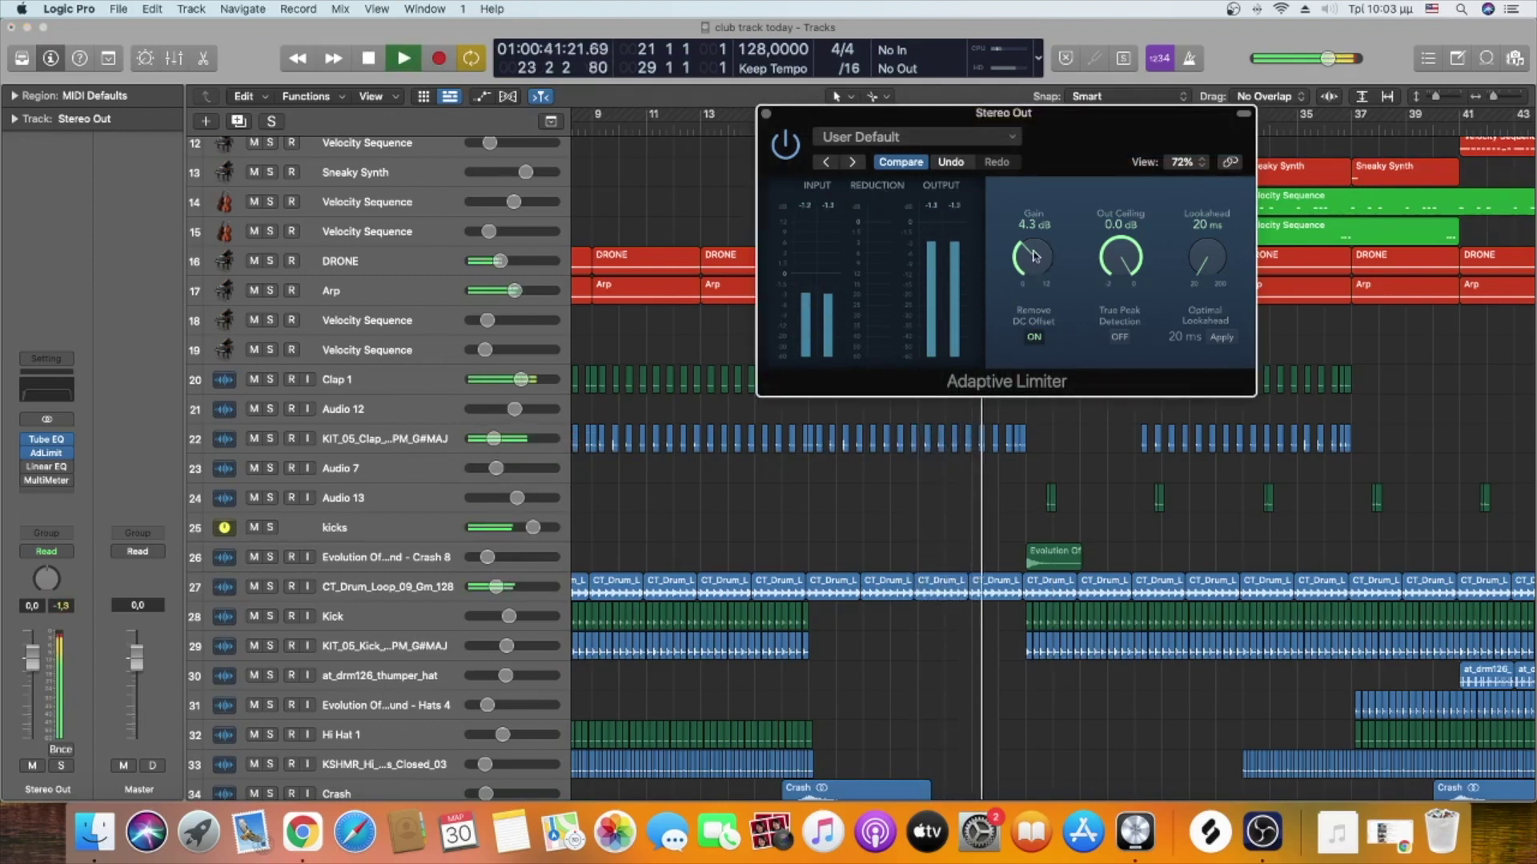
pyautogui.moveTo(1035, 257); pyautogui.dragTo(1039, 248)
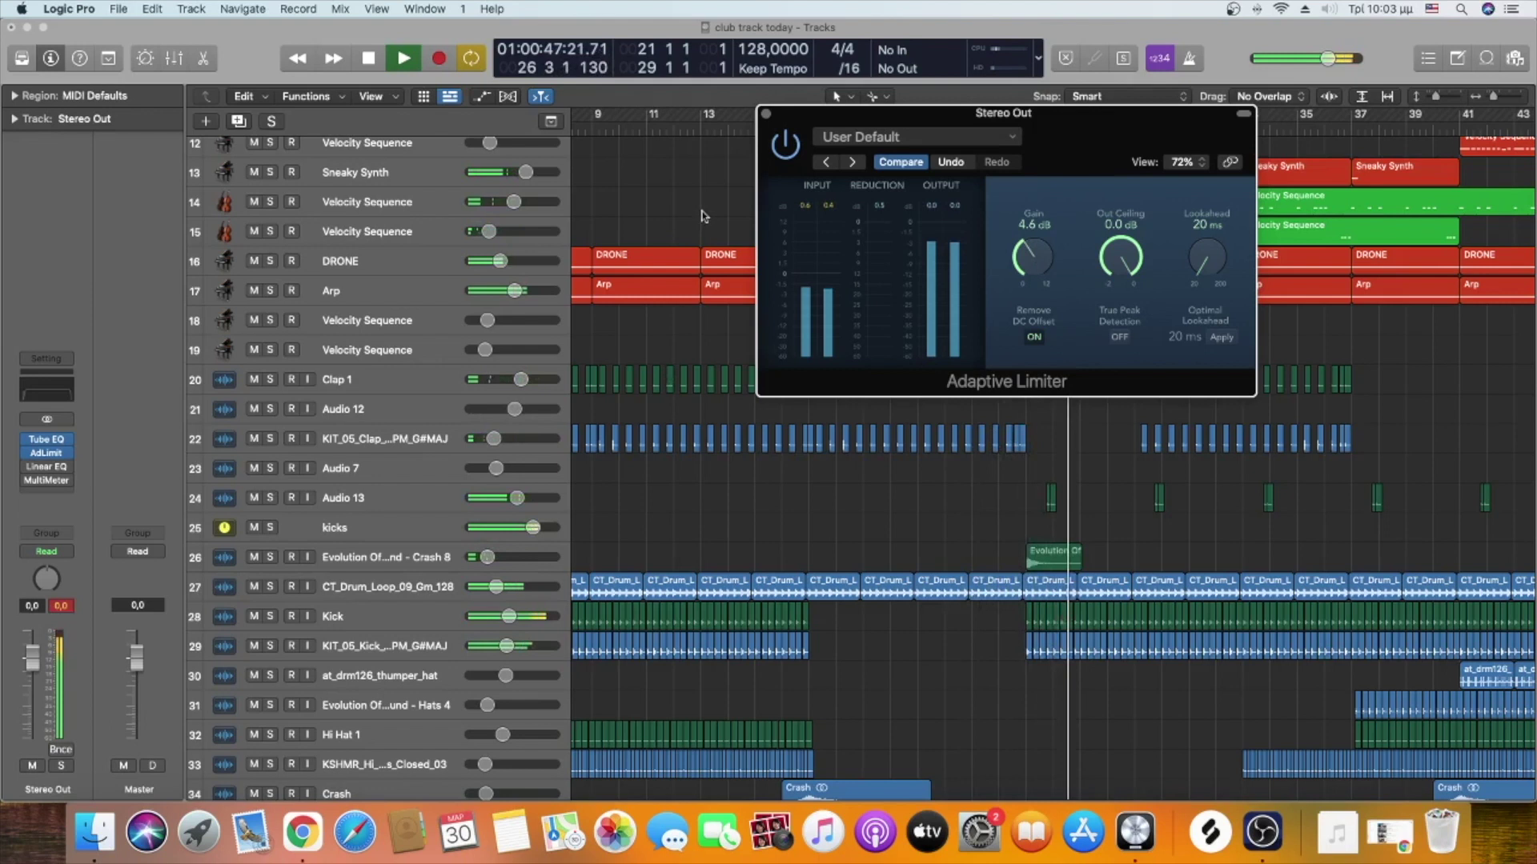
pyautogui.moveTo(784, 119); pyautogui.dragTo(818, 119)
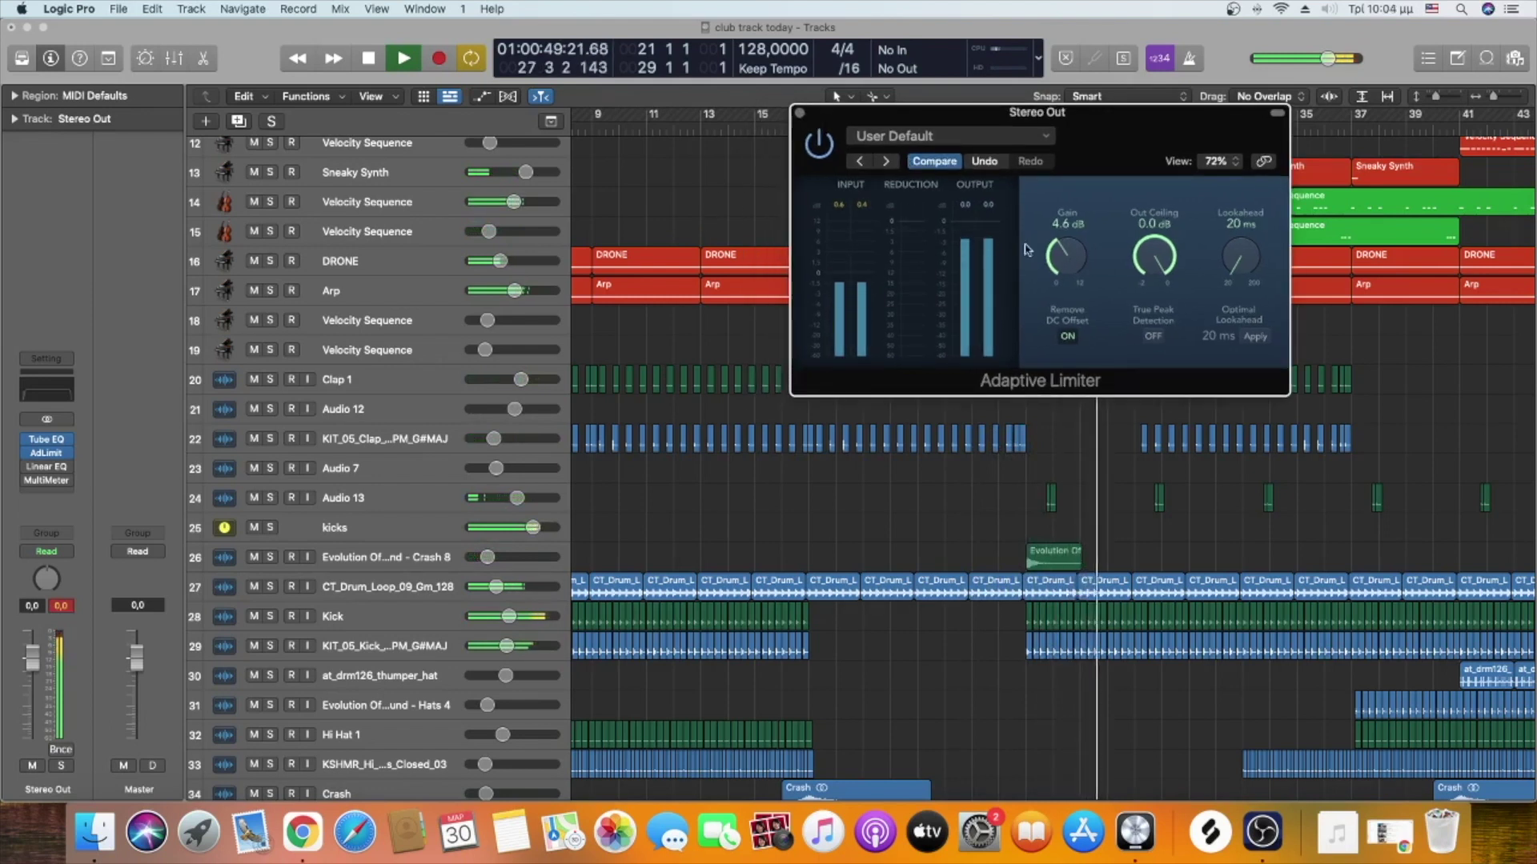
pyautogui.moveTo(1060, 265); pyautogui.dragTo(1060, 268)
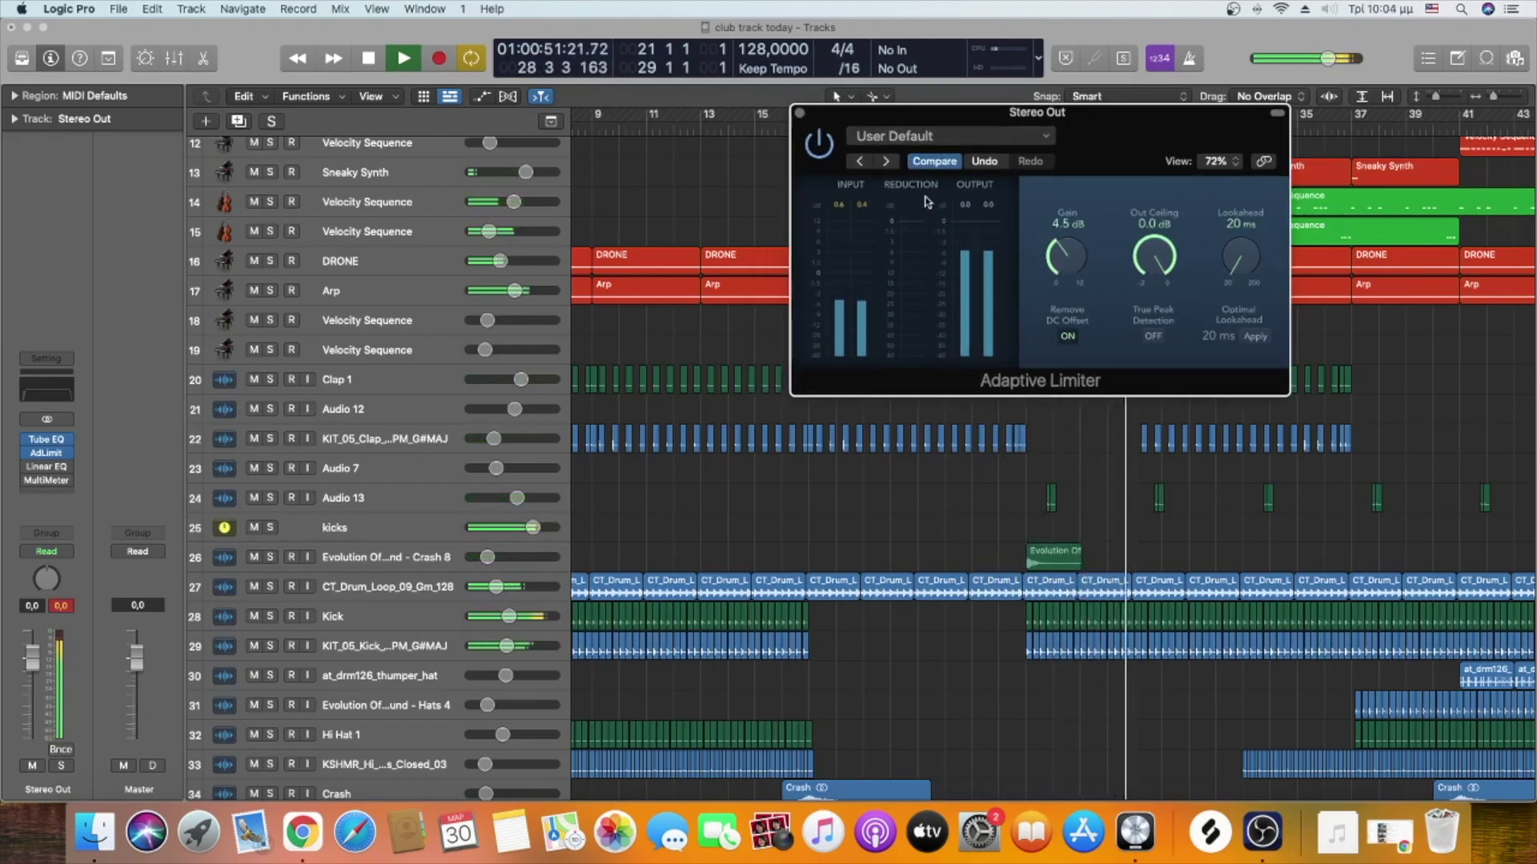
pyautogui.hscroll(1, 602, 457)
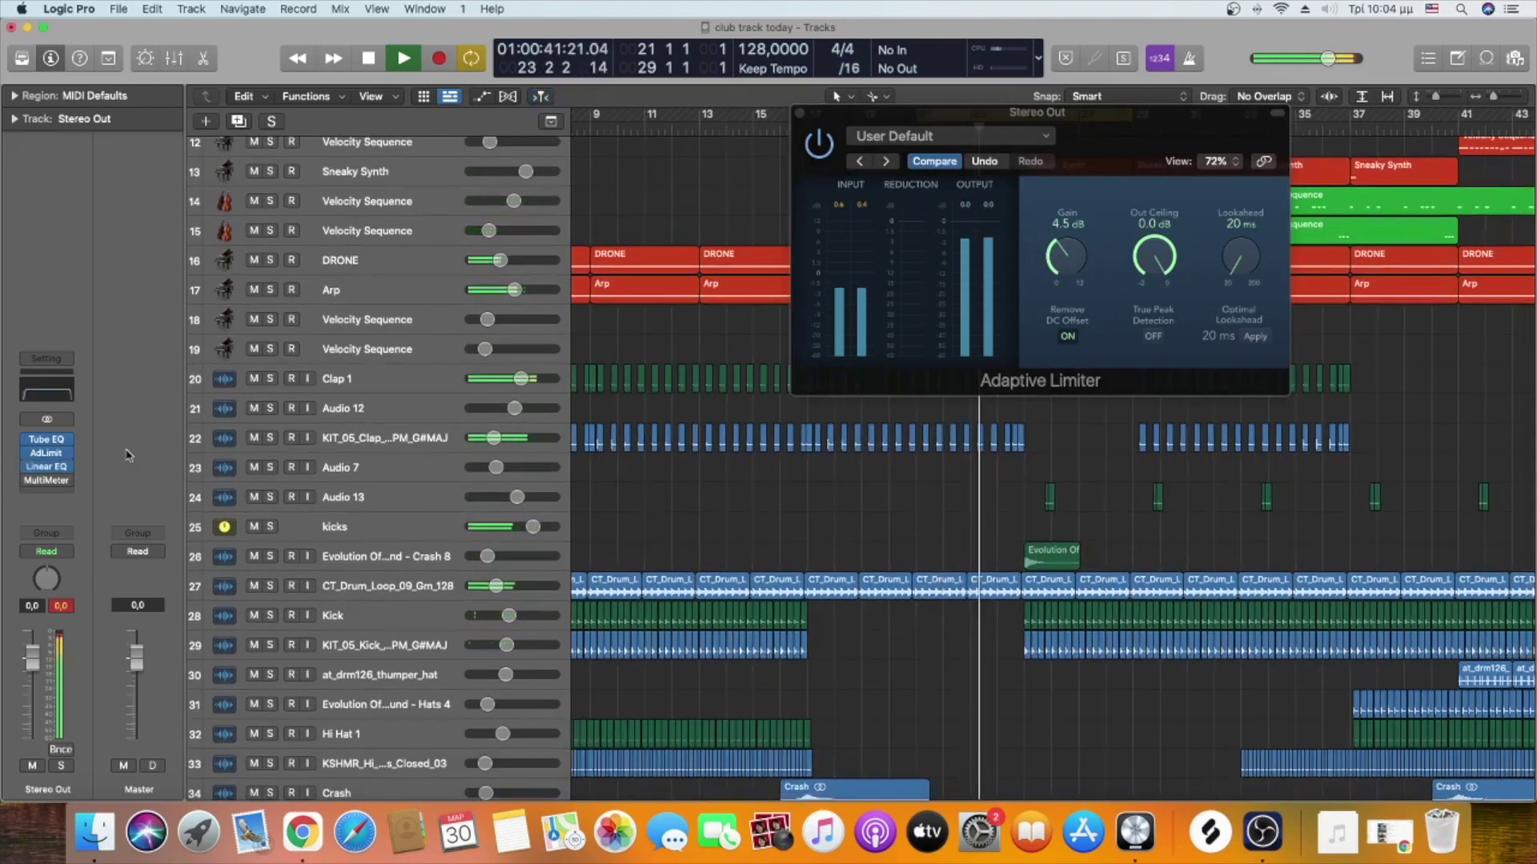
# Open the Stereo Out's Linear Phase EQ, set its high cut to 16800 Hz and switch on the analyzer
pyautogui.click(47, 467)
pyautogui.moveTo(558, 97); pyautogui.dragTo(693, 97)
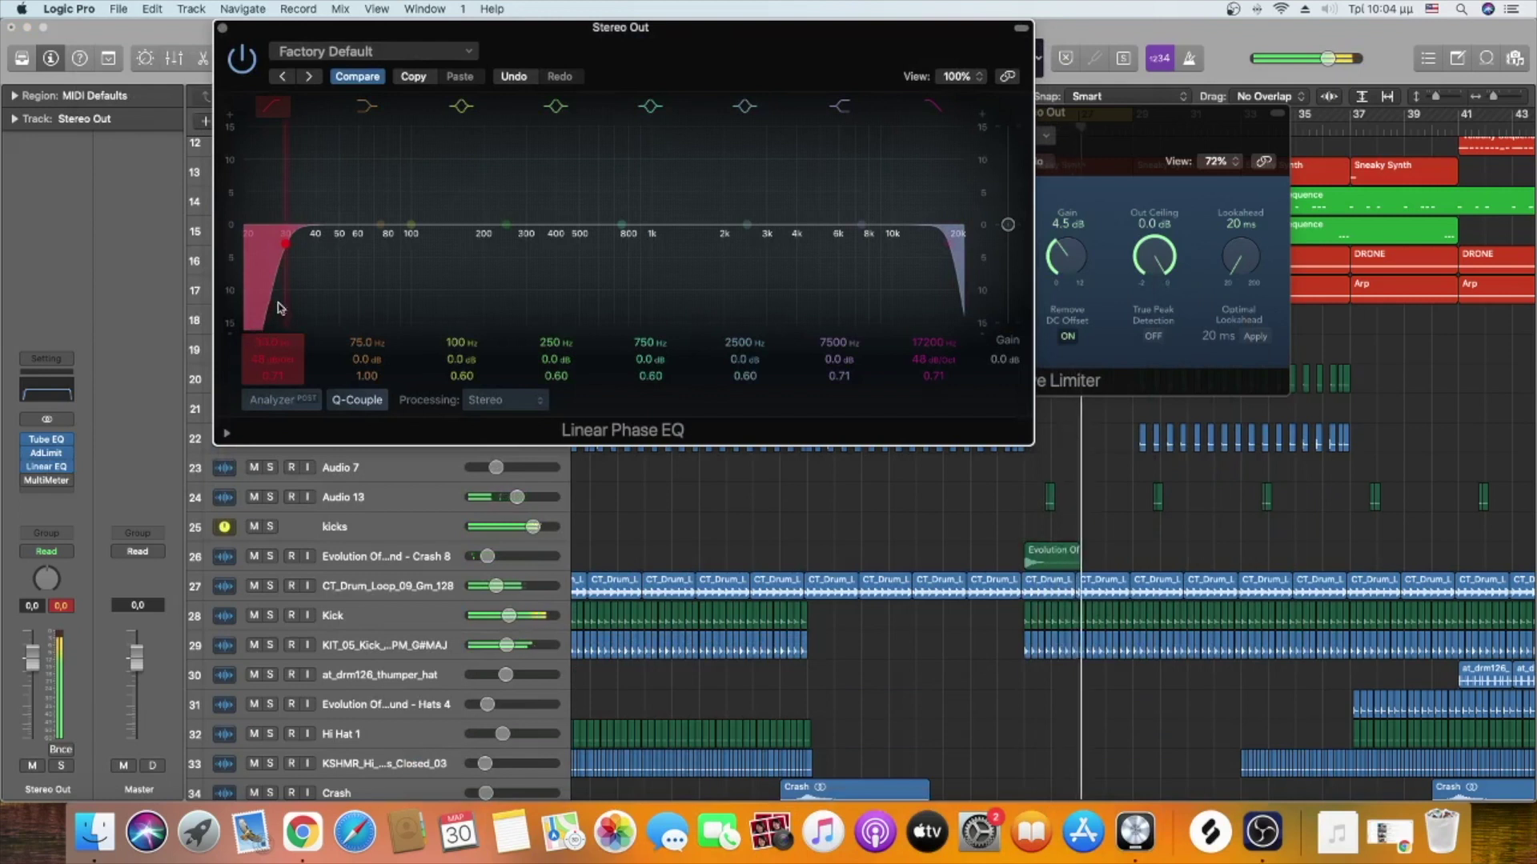
pyautogui.moveTo(966, 259); pyautogui.dragTo(963, 260)
pyautogui.click(272, 399)
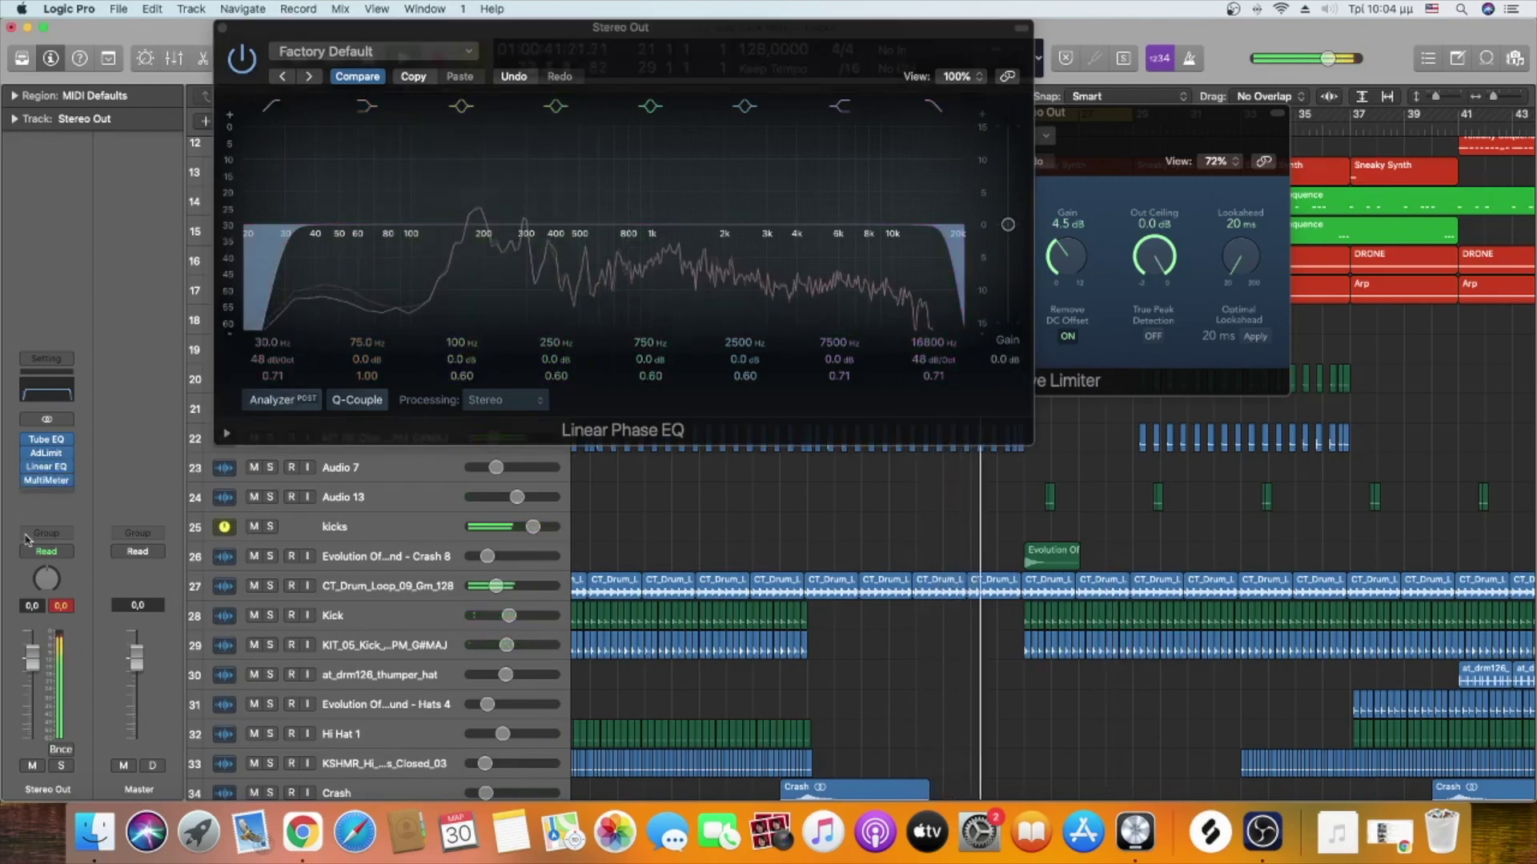
# Open the Stereo Out's MultiMeter, reposition its LUFS target marker while the loop plays, and stop playback
pyautogui.click(47, 482)
pyautogui.moveTo(540, 176); pyautogui.dragTo(769, 72)
pyautogui.moveTo(1066, 376); pyautogui.dragTo(1066, 320)
pyautogui.press('space')
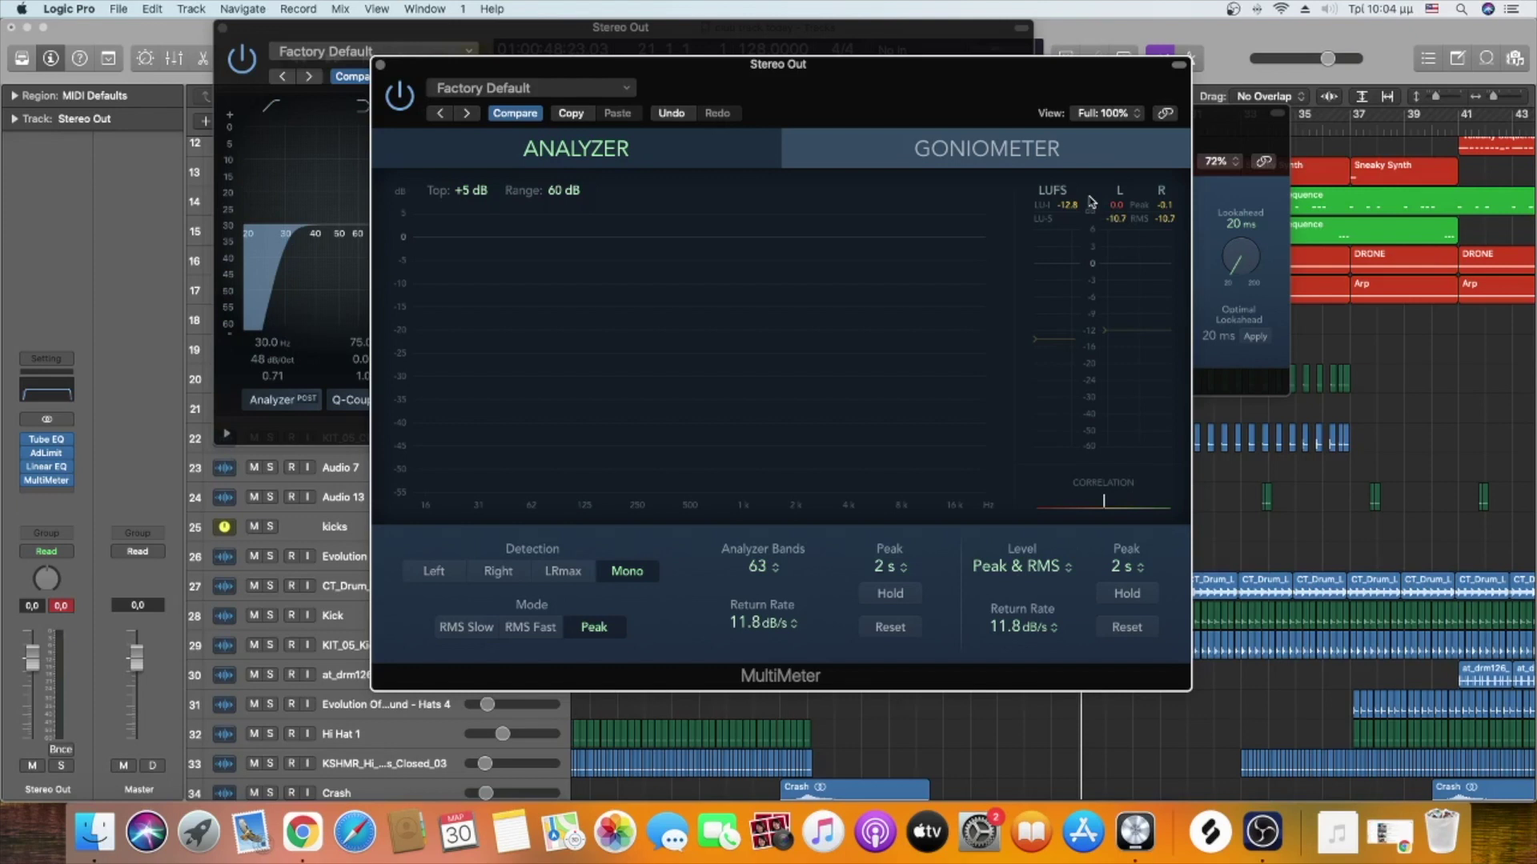
# Close the Linear Phase EQ and Adaptive Limiter windows and reposition the MultiMeter, nudging its LUFS target marker
pyautogui.click(222, 28)
pyautogui.moveTo(787, 104); pyautogui.dragTo(1096, 120)
pyautogui.click(1149, 121)
pyautogui.click(800, 113)
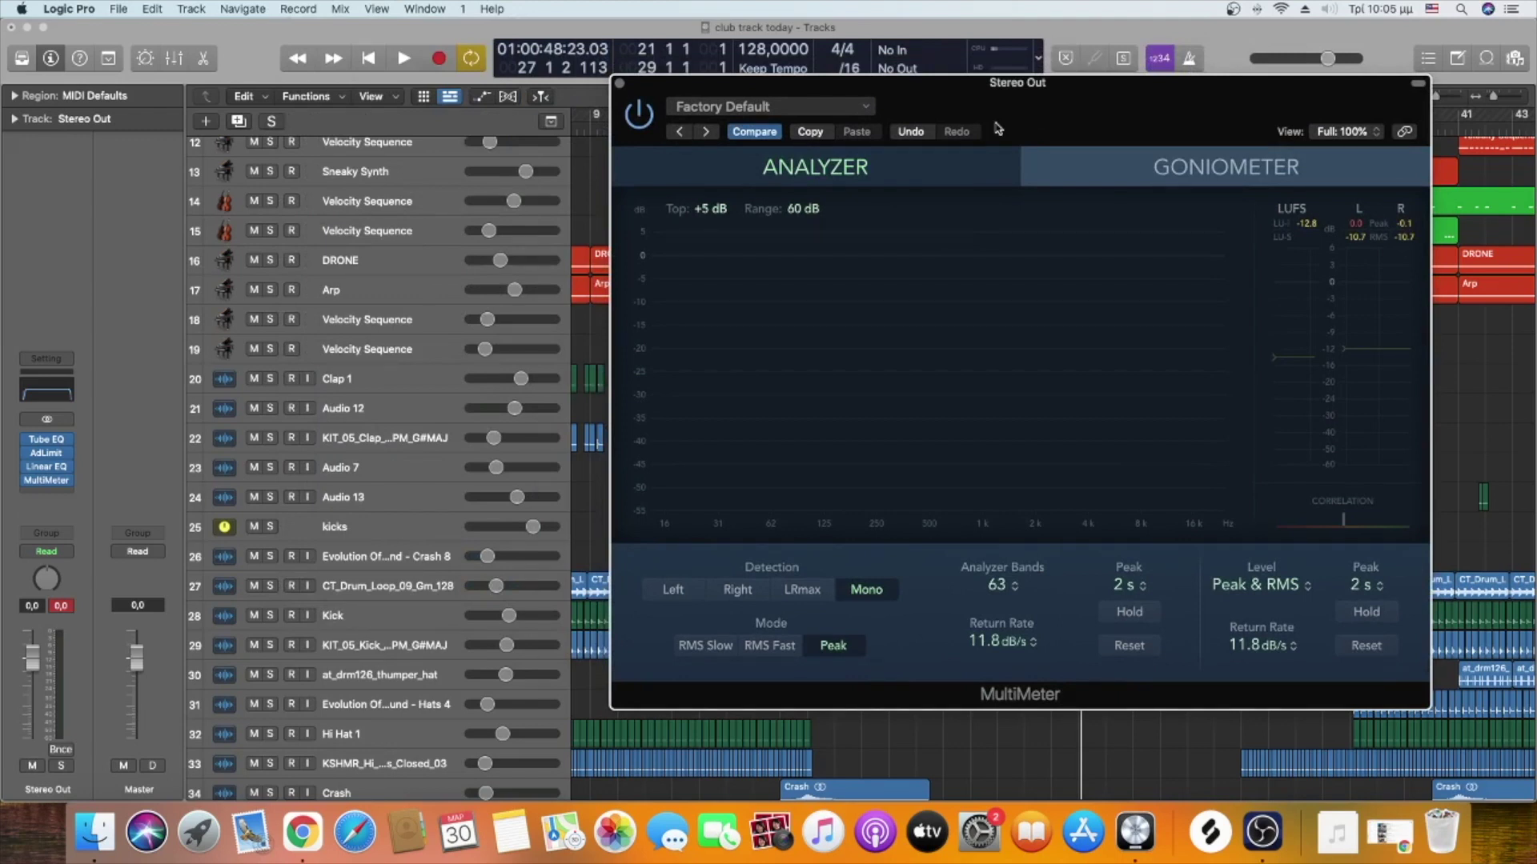
pyautogui.moveTo(1305, 359); pyautogui.dragTo(1303, 353)
pyautogui.moveTo(1147, 120)
pyautogui.mouseDown()
pyautogui.moveTo(1180, 103)
pyautogui.moveTo(1165, 222)
pyautogui.moveTo(1142, 130)
pyautogui.mouseUp()
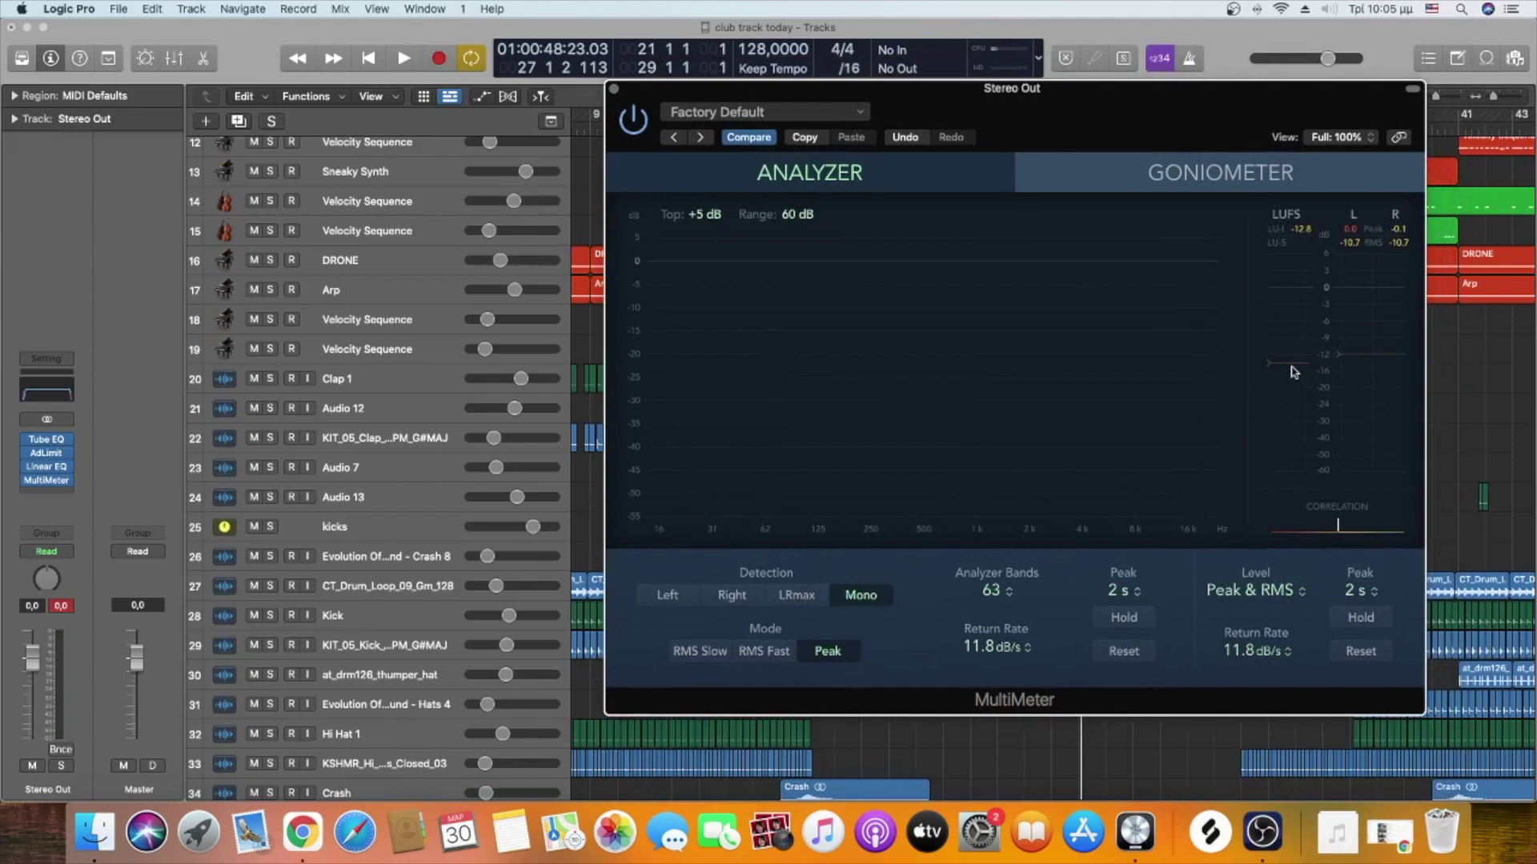
# Reopen the Adaptive Limiter beside the MultiMeter and set the LUFS target marker to about -12
pyautogui.click(46, 453)
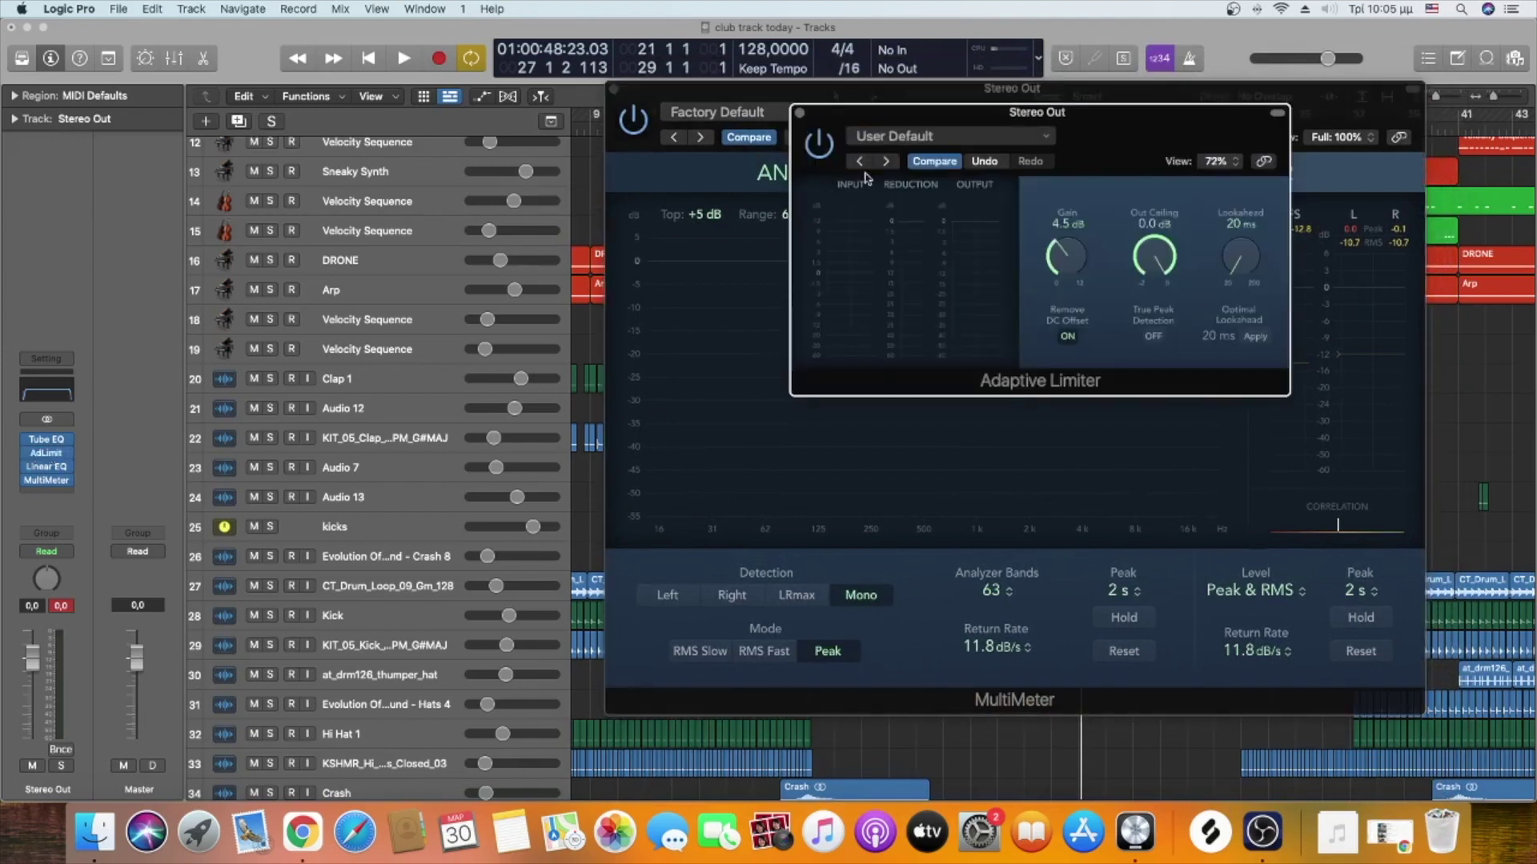
pyautogui.moveTo(1120, 110); pyautogui.dragTo(765, 110)
pyautogui.click(1301, 368)
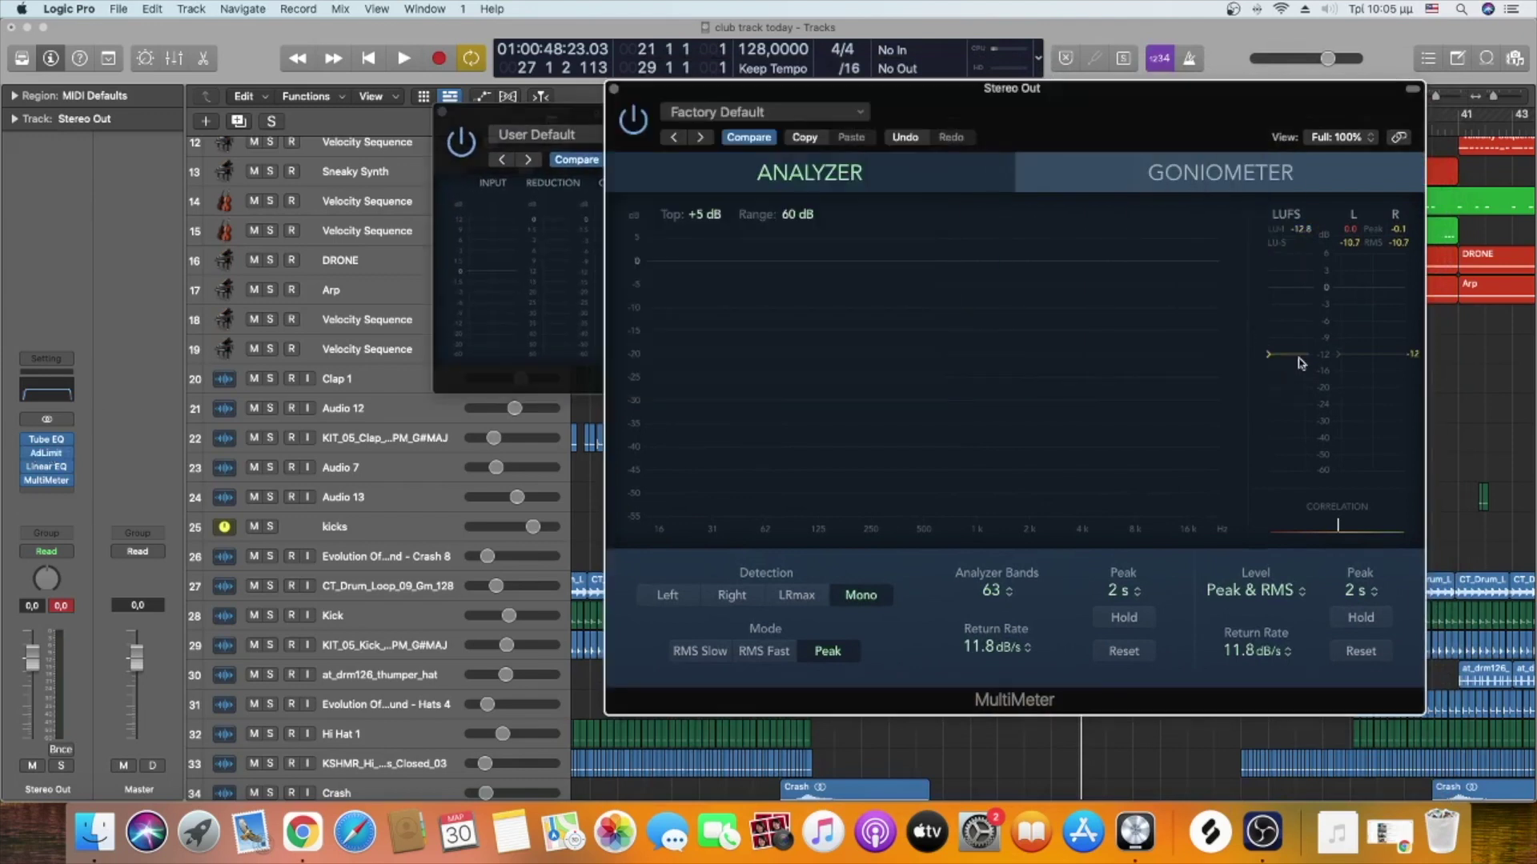
pyautogui.moveTo(1296, 355); pyautogui.dragTo(1298, 358)
# Play the loop to check the loudness, raise the MultiMeter's LUFS target marker slightly and stop playback
pyautogui.press('space')
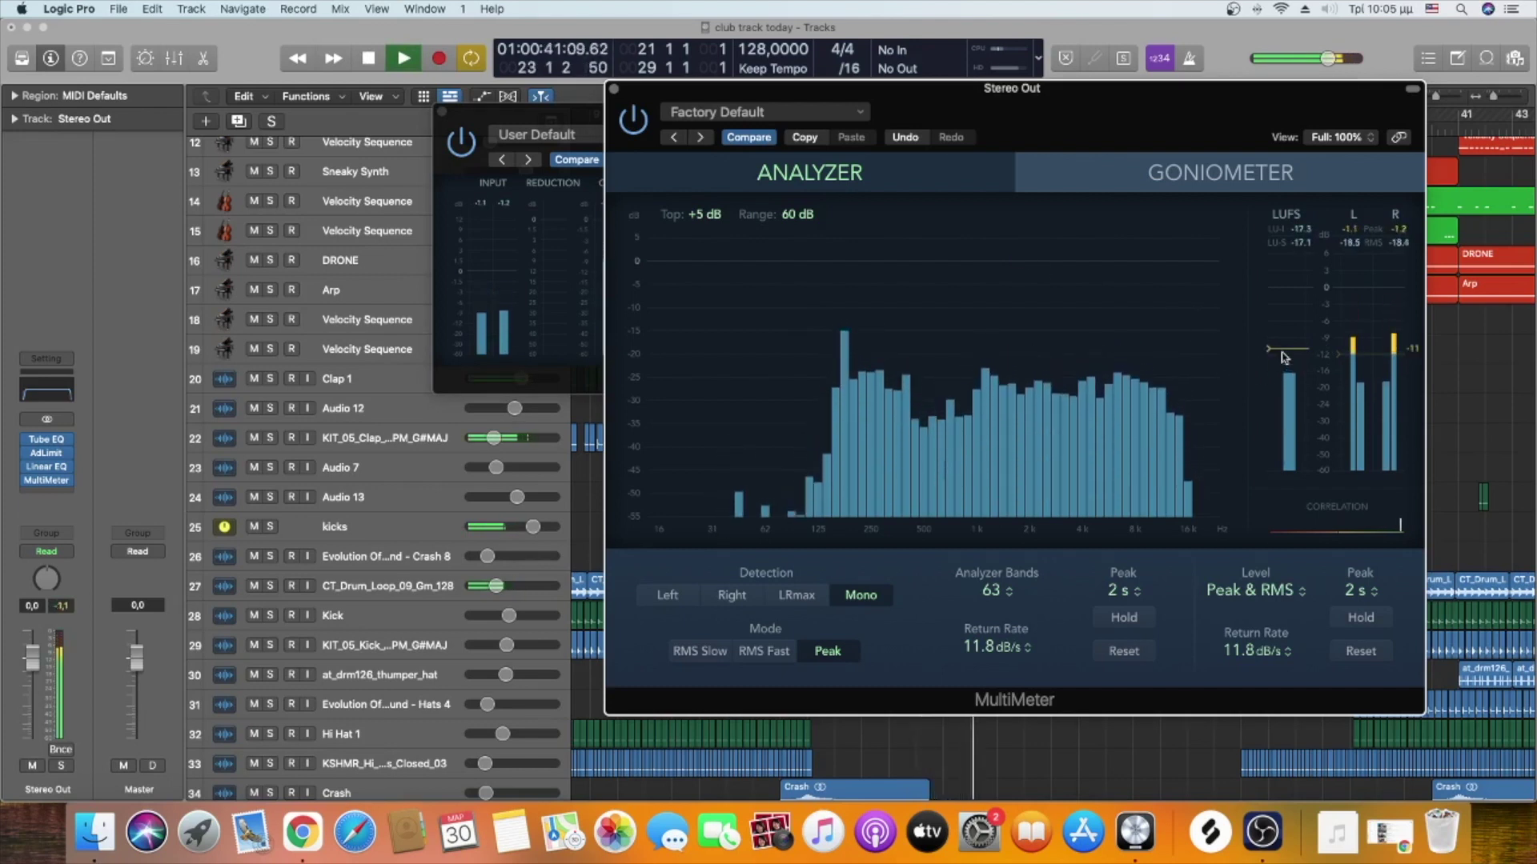
pyautogui.moveTo(1284, 358); pyautogui.dragTo(1284, 350)
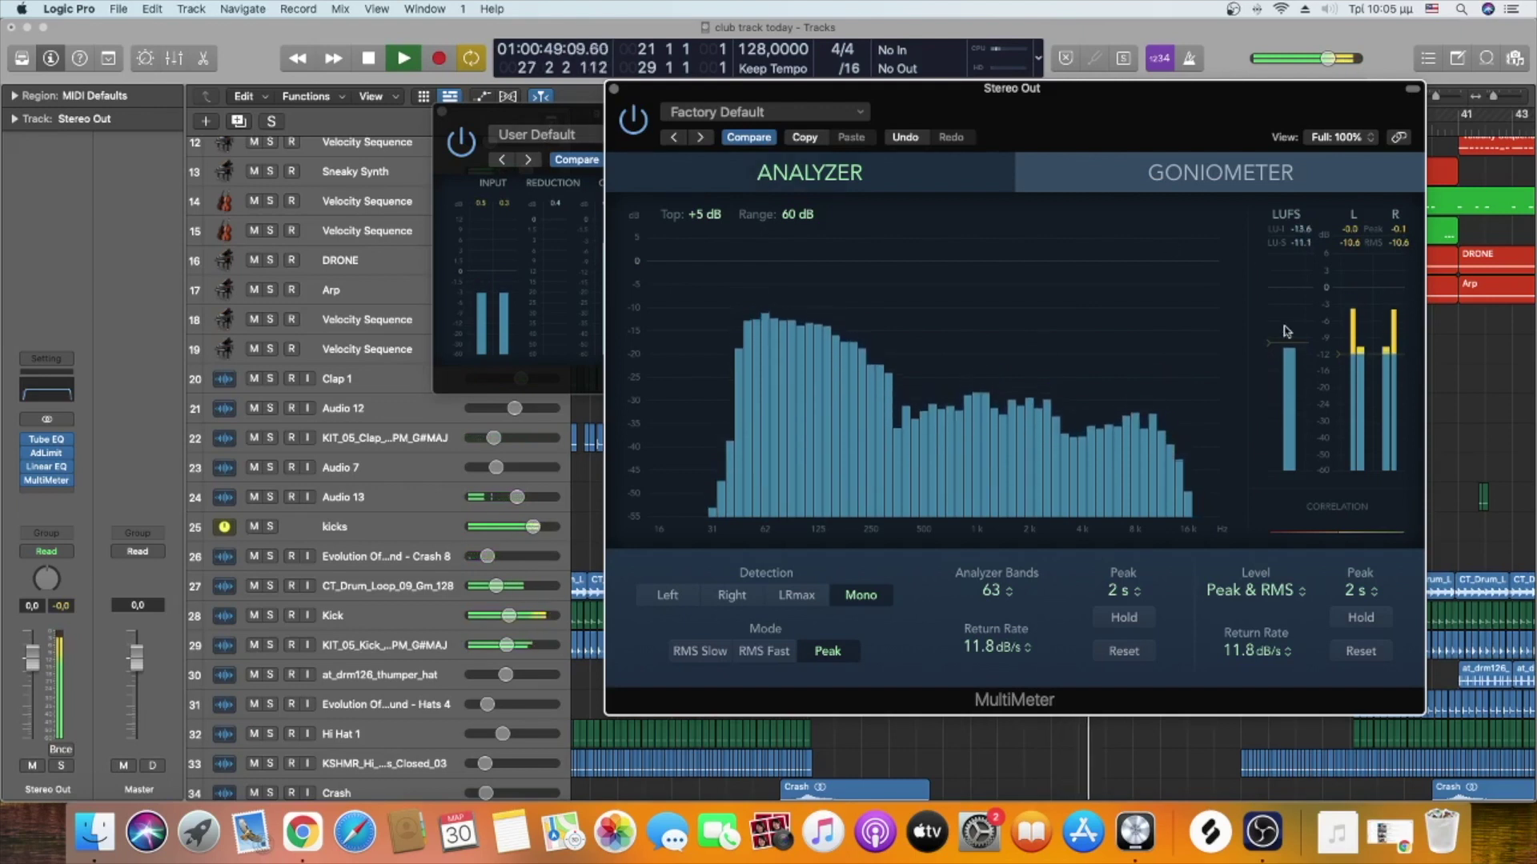
pyautogui.moveTo(1285, 344)
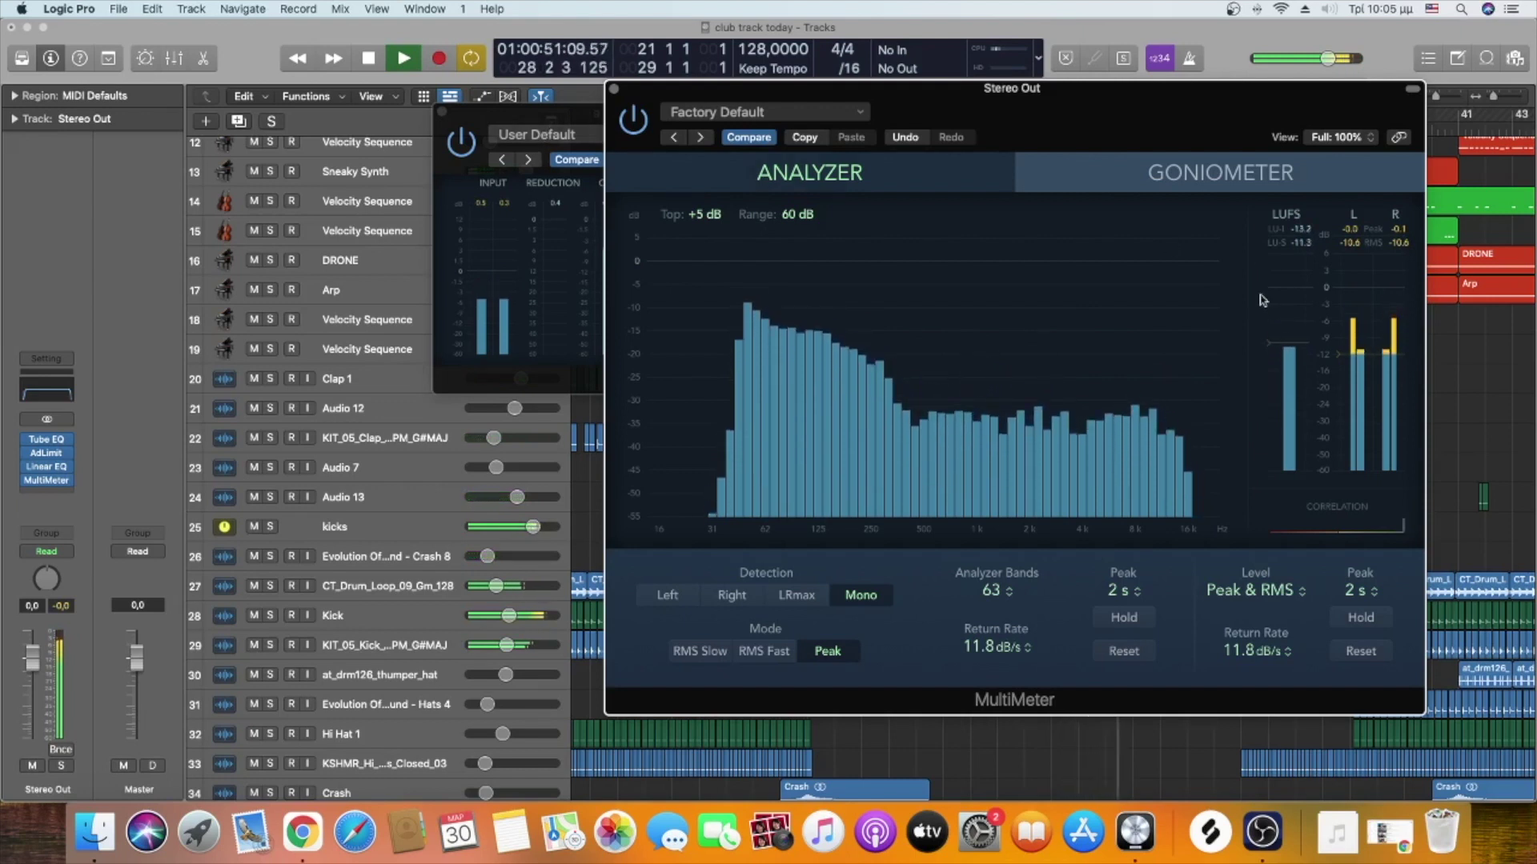
pyautogui.press('space')
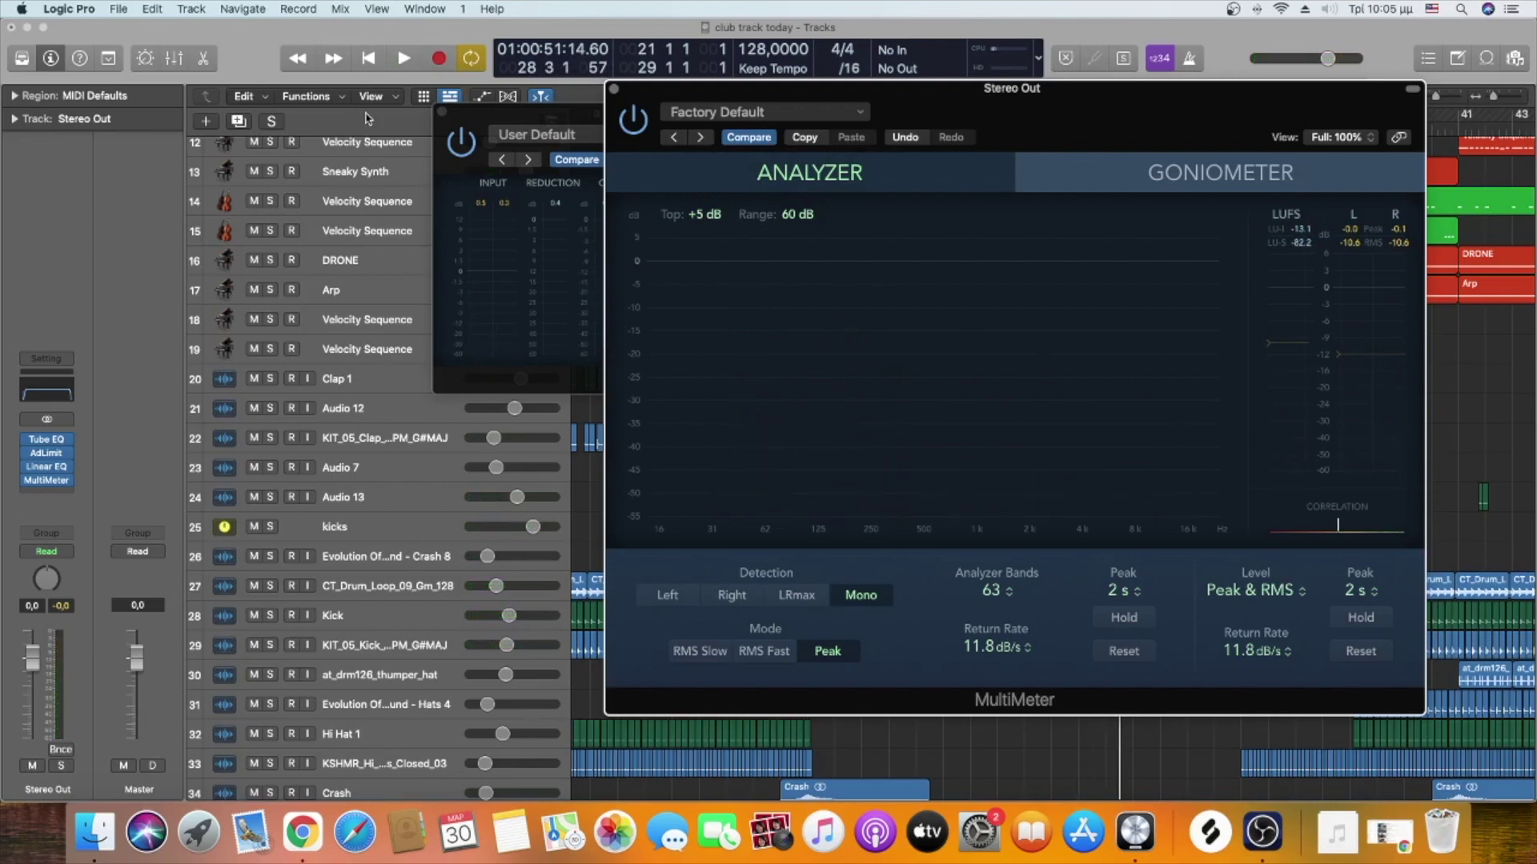
# Open the Linear Phase EQ and Vintage Tube EQ and arrange all the Stereo Out plug-in windows for review
pyautogui.click(47, 468)
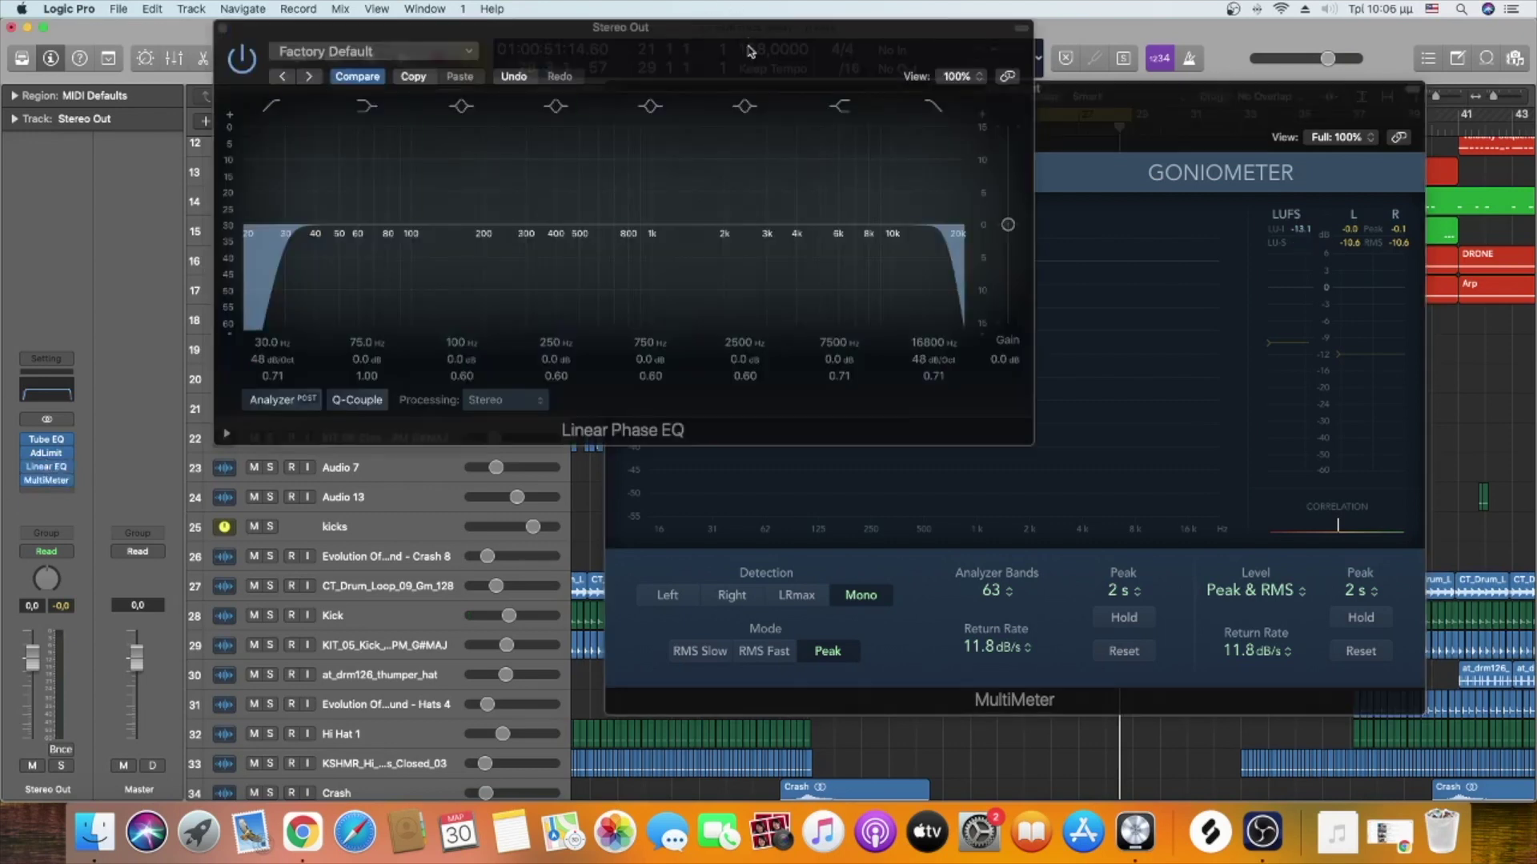
pyautogui.moveTo(495, 121); pyautogui.dragTo(257, 46)
pyautogui.moveTo(49, 481)
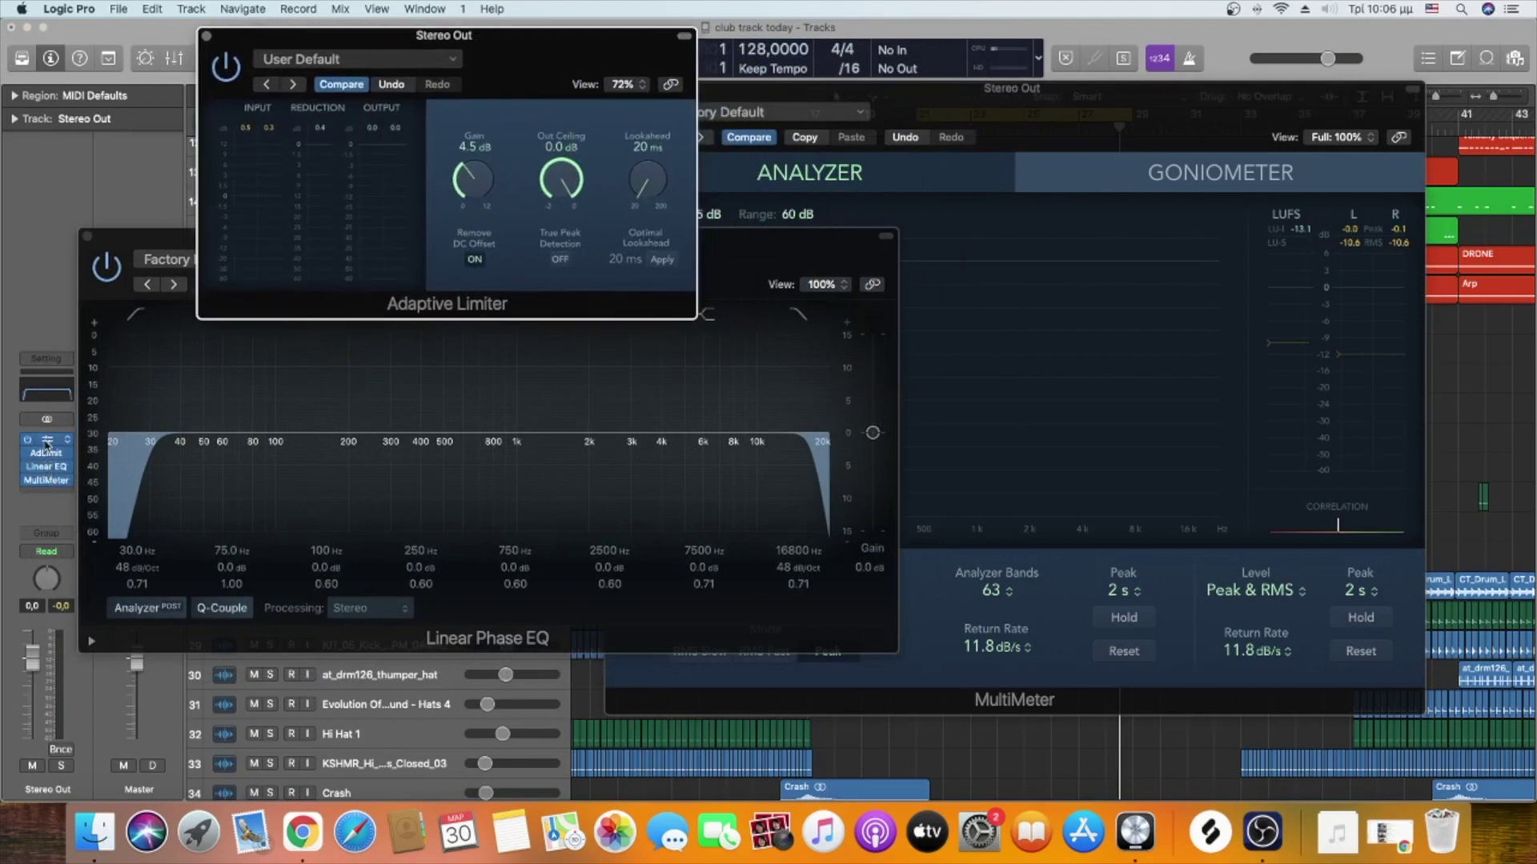
pyautogui.click(45, 440)
pyautogui.moveTo(1053, 115); pyautogui.dragTo(1205, 163)
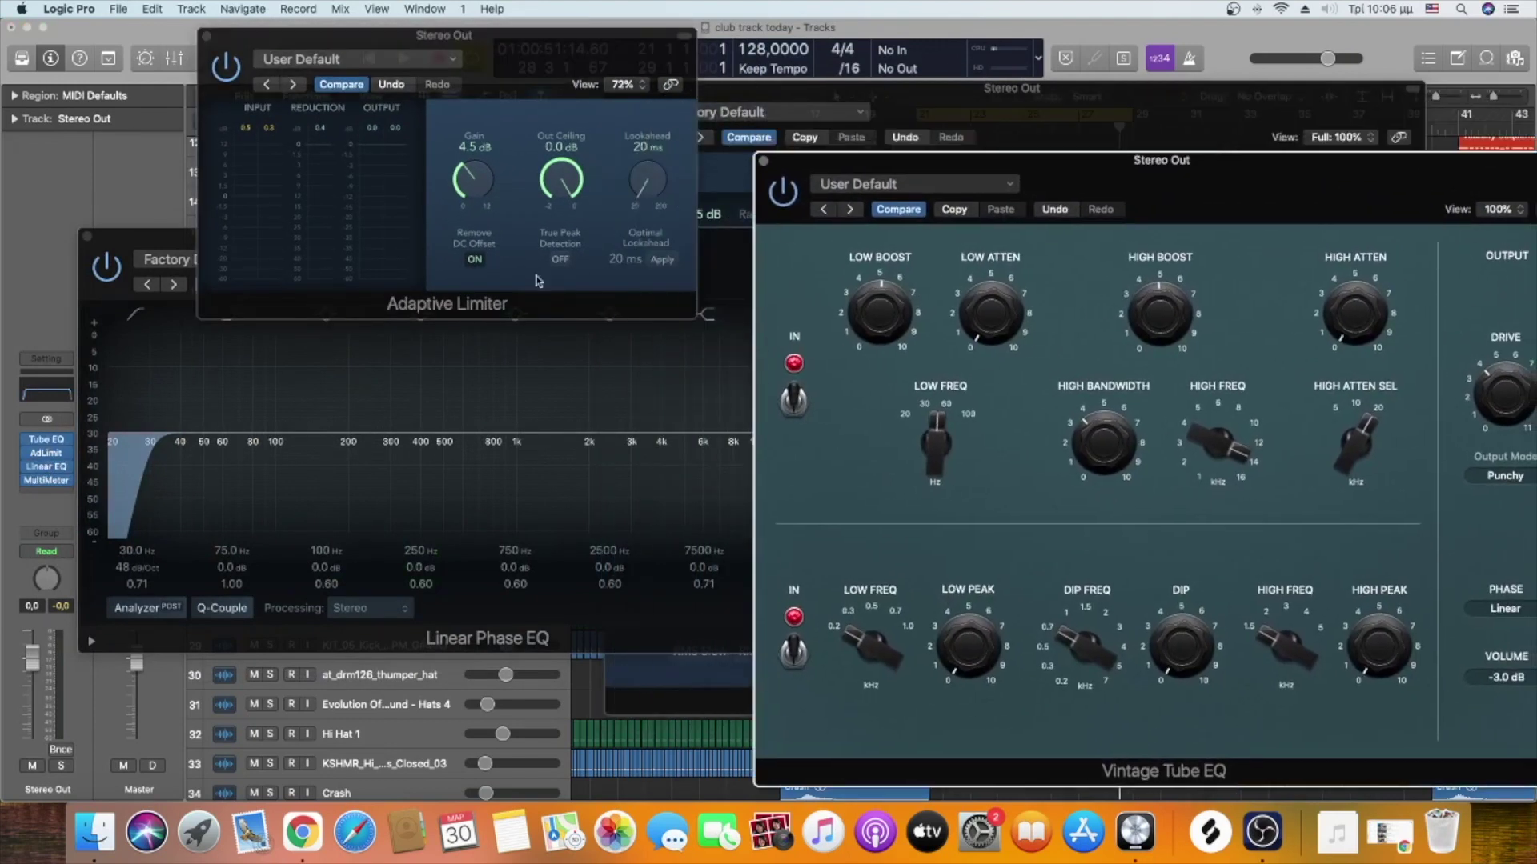
pyautogui.moveTo(117, 245); pyautogui.dragTo(76, 321)
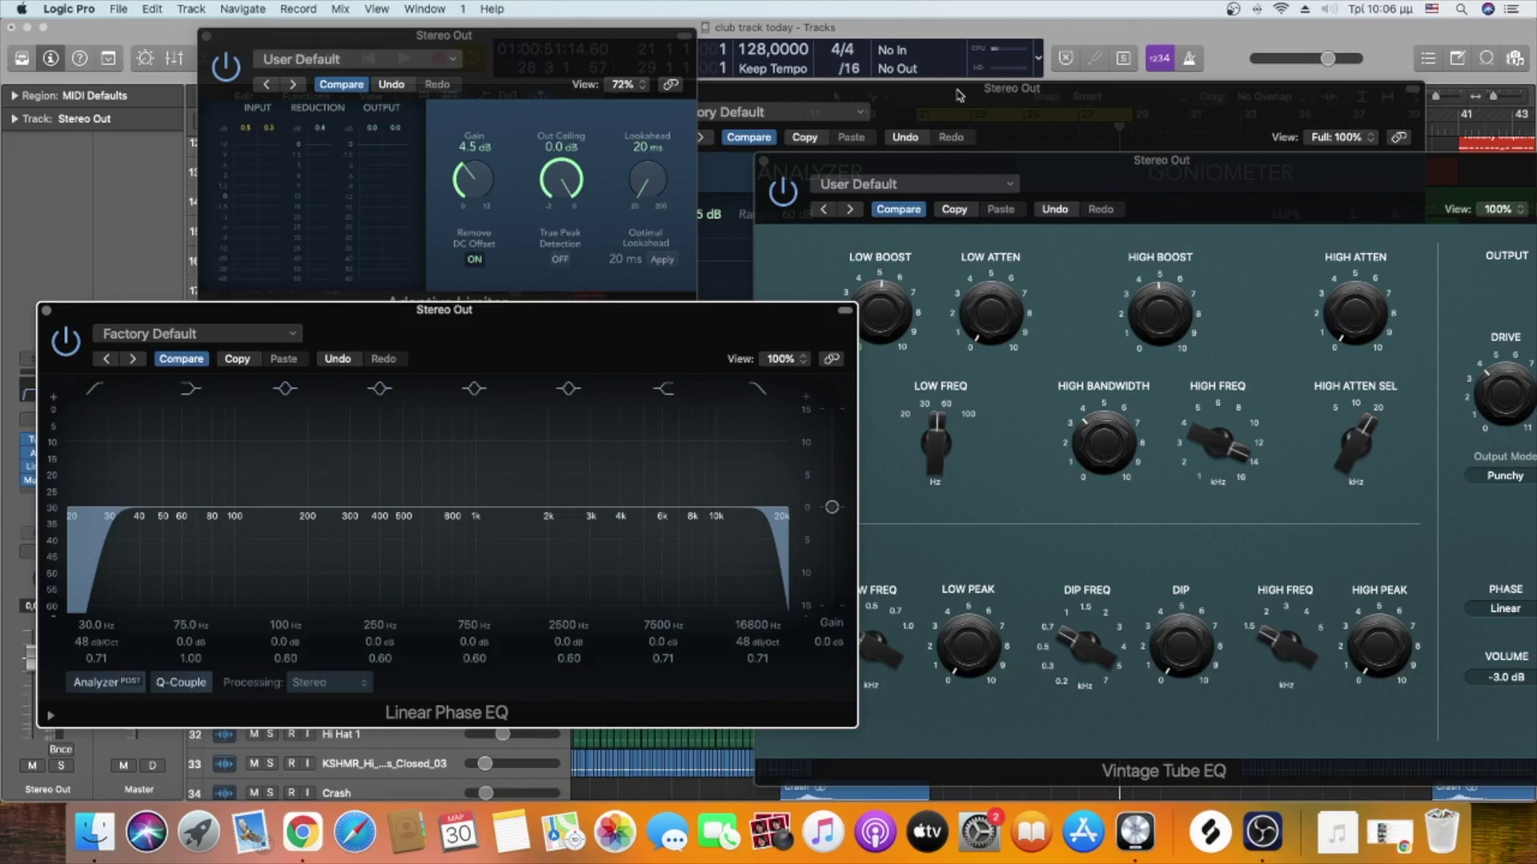
# Close all four Stereo Out plug-in windows and reset the Stereo Out channel's peak level display
pyautogui.click(47, 311)
pyautogui.click(207, 36)
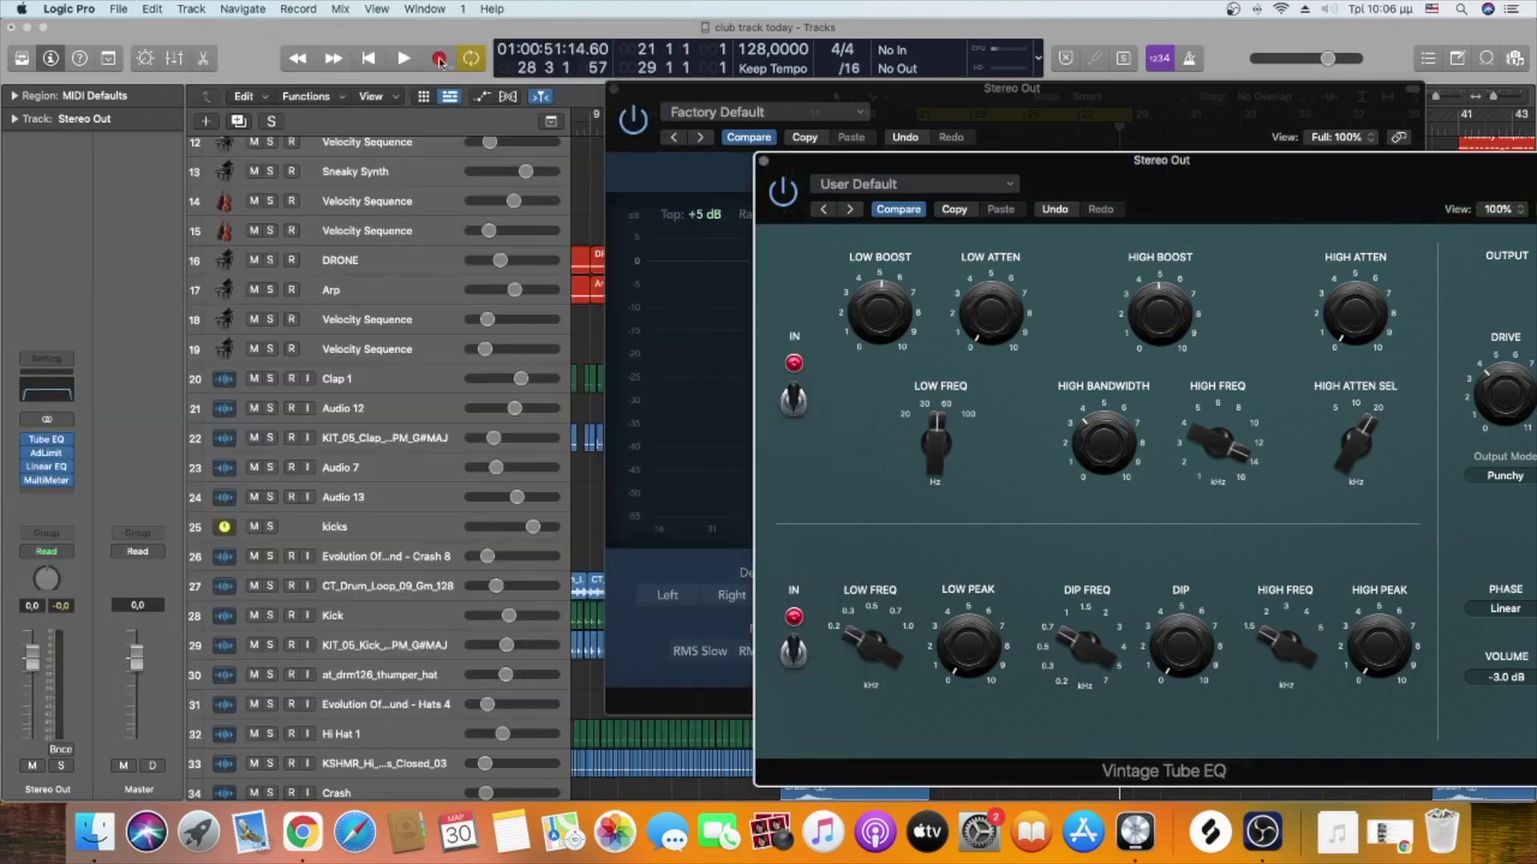
pyautogui.click(613, 88)
pyautogui.click(763, 161)
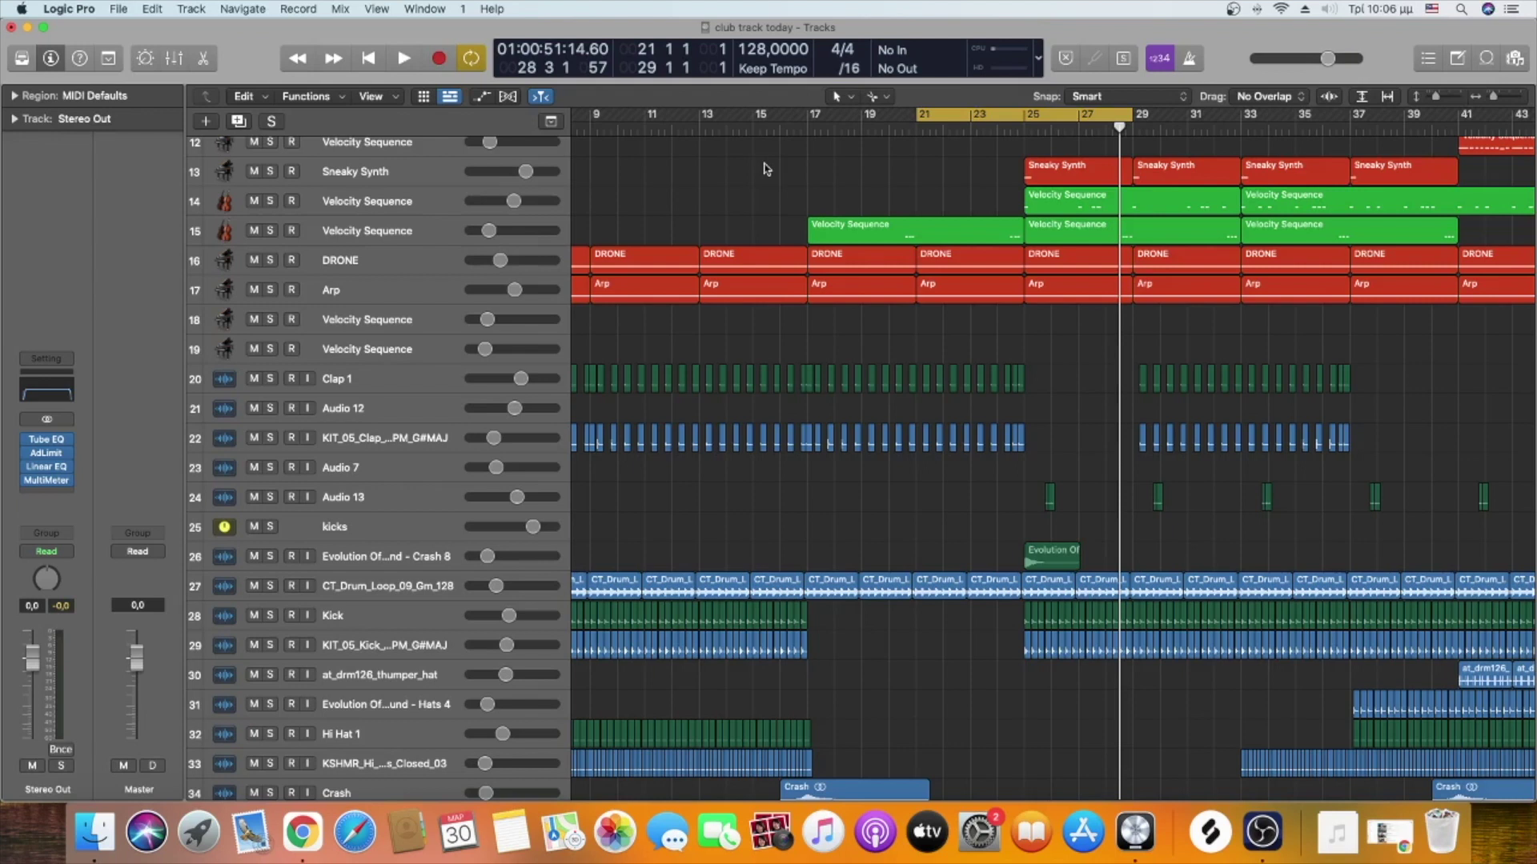
pyautogui.click(64, 608)
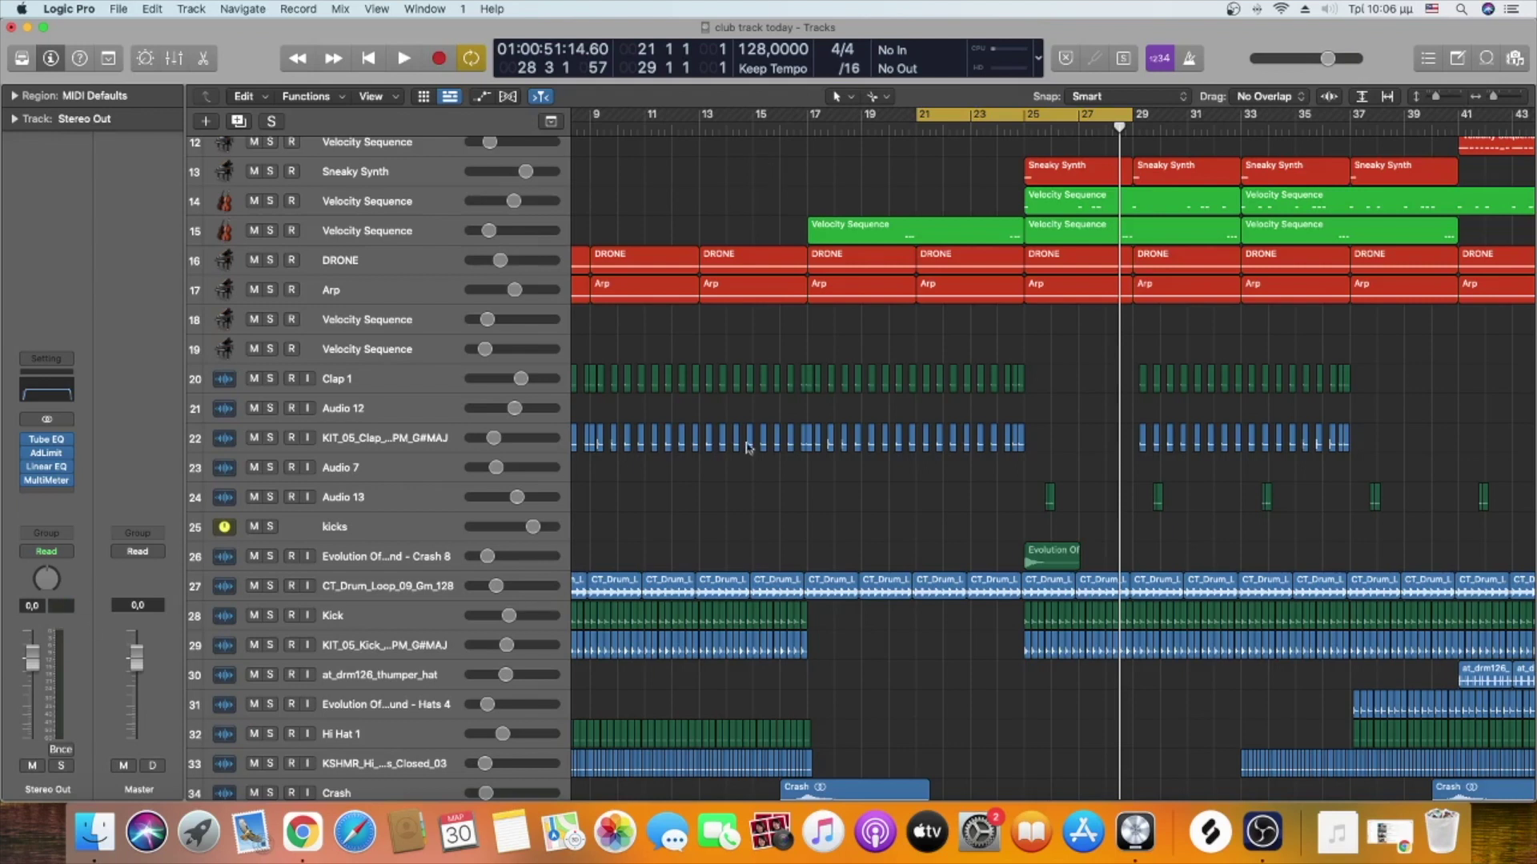